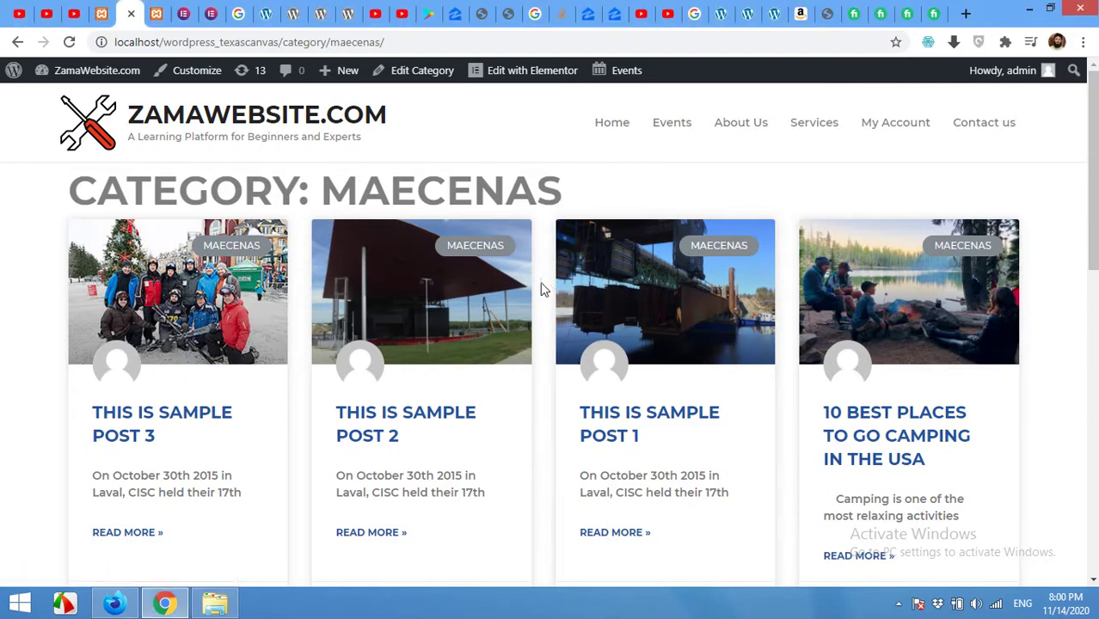
- Examine the Maecenas category page's title and its grid of post cards down to the footer
scroll(541, 290, down, 10)
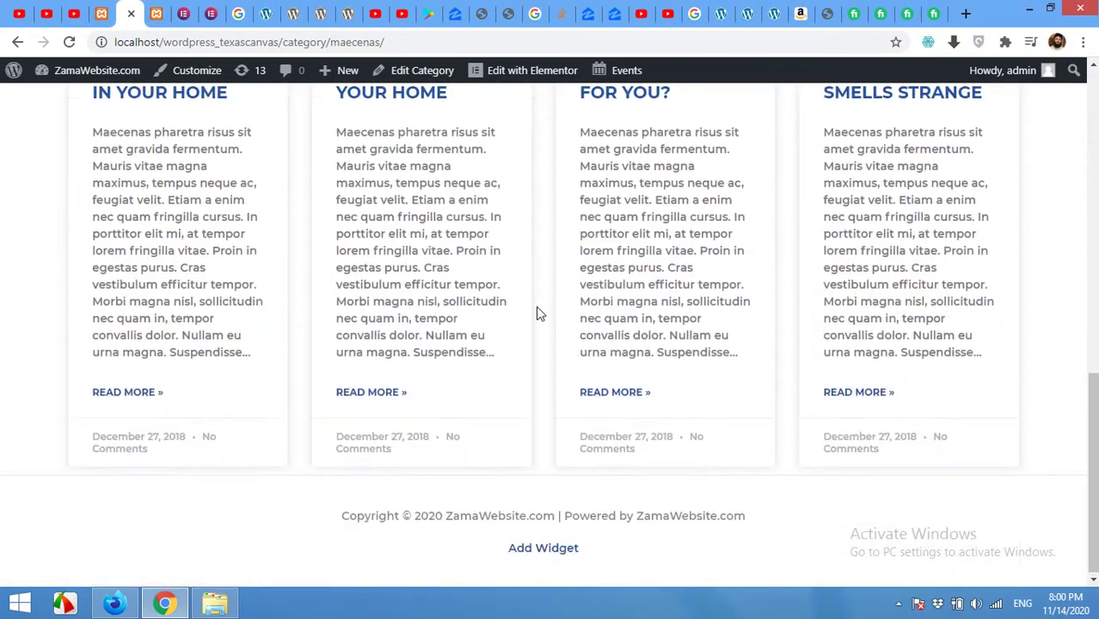
scroll(540, 331, up, 10)
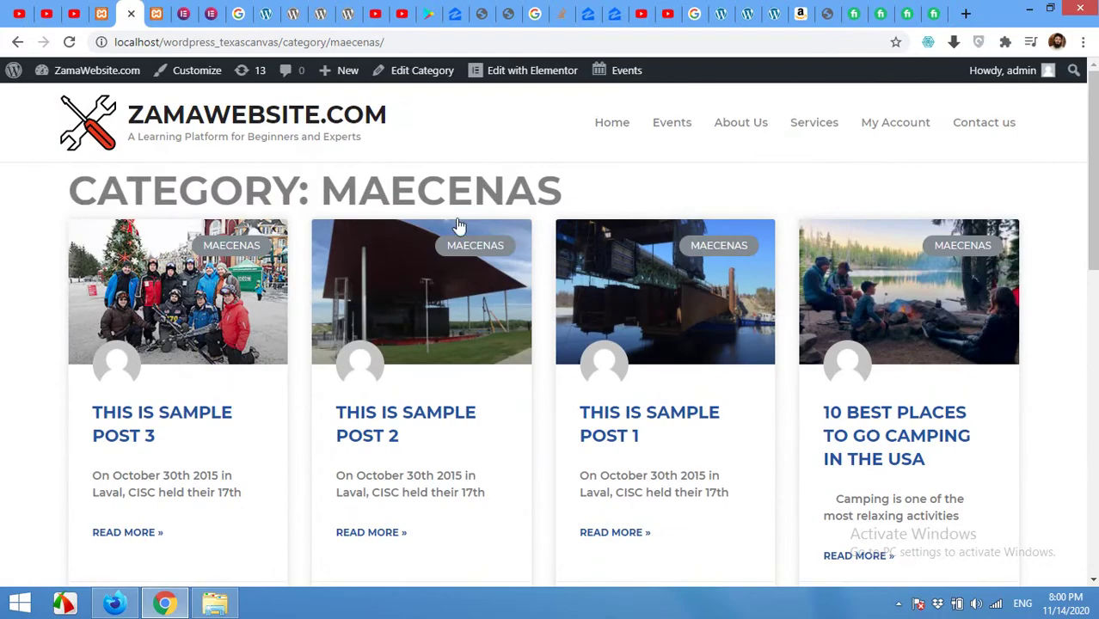
scroll(651, 439, down, 8)
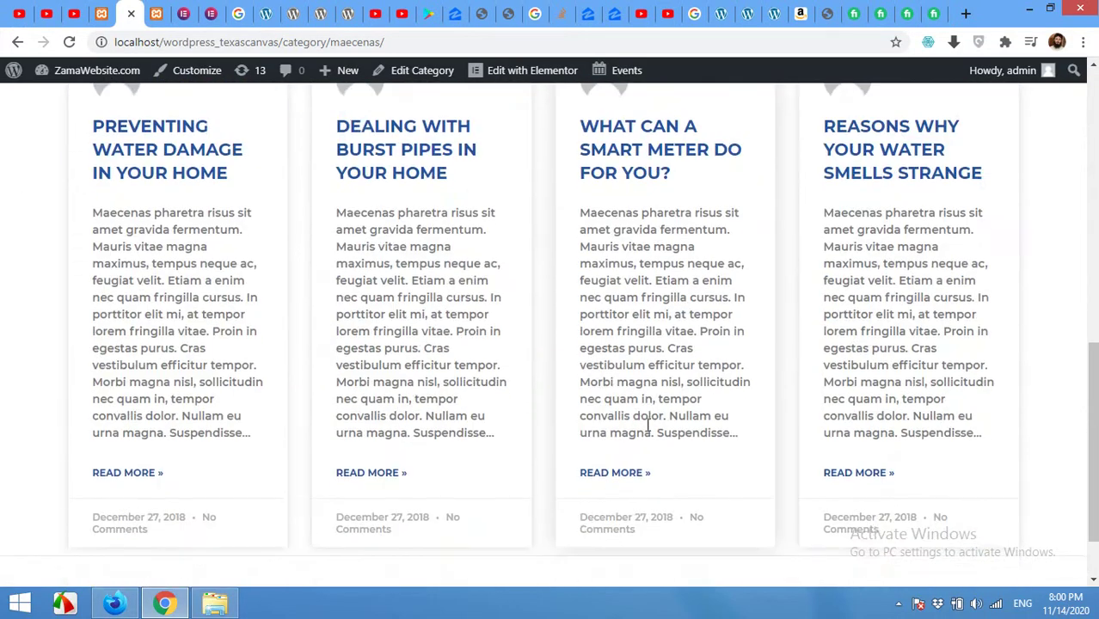
scroll(640, 426, up, 6)
scroll(473, 352, up, 2)
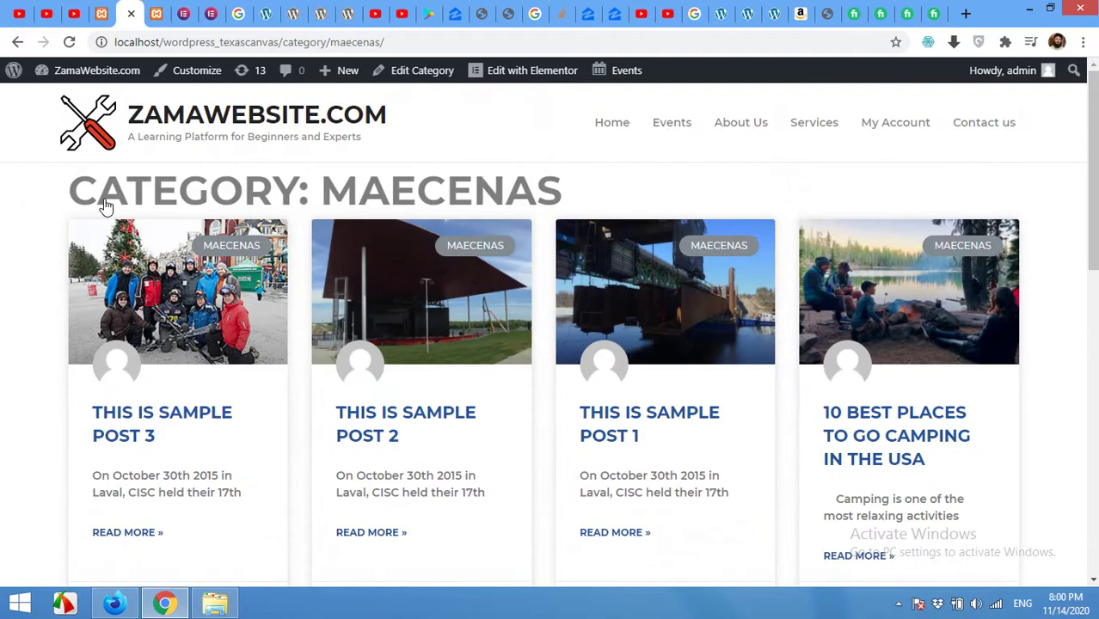
scroll(540, 314, down, 1)
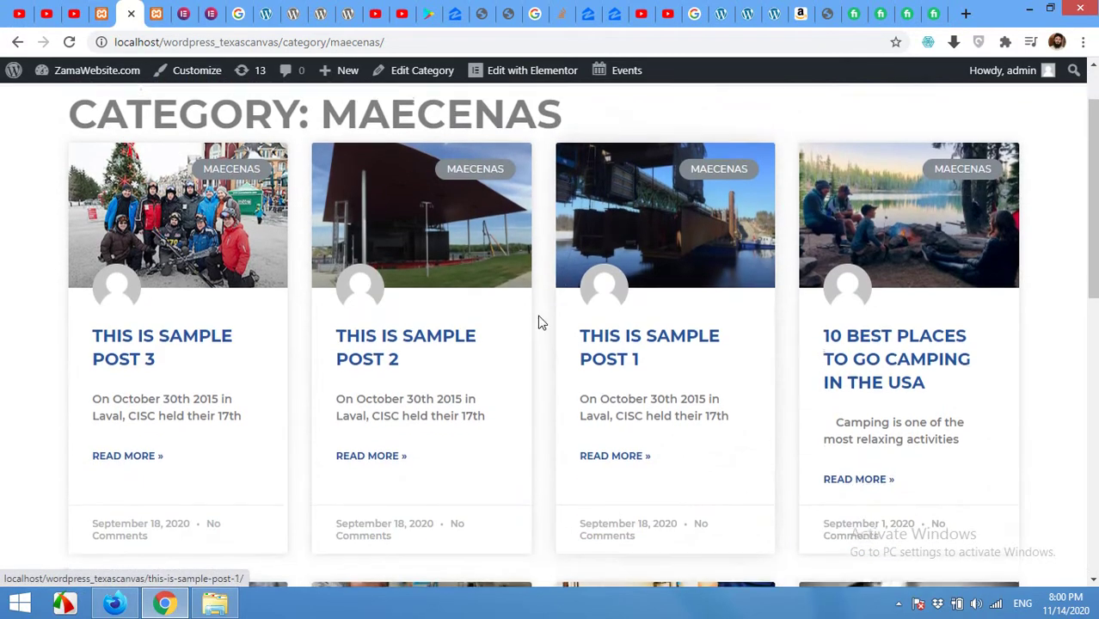
scroll(482, 293, down, 9)
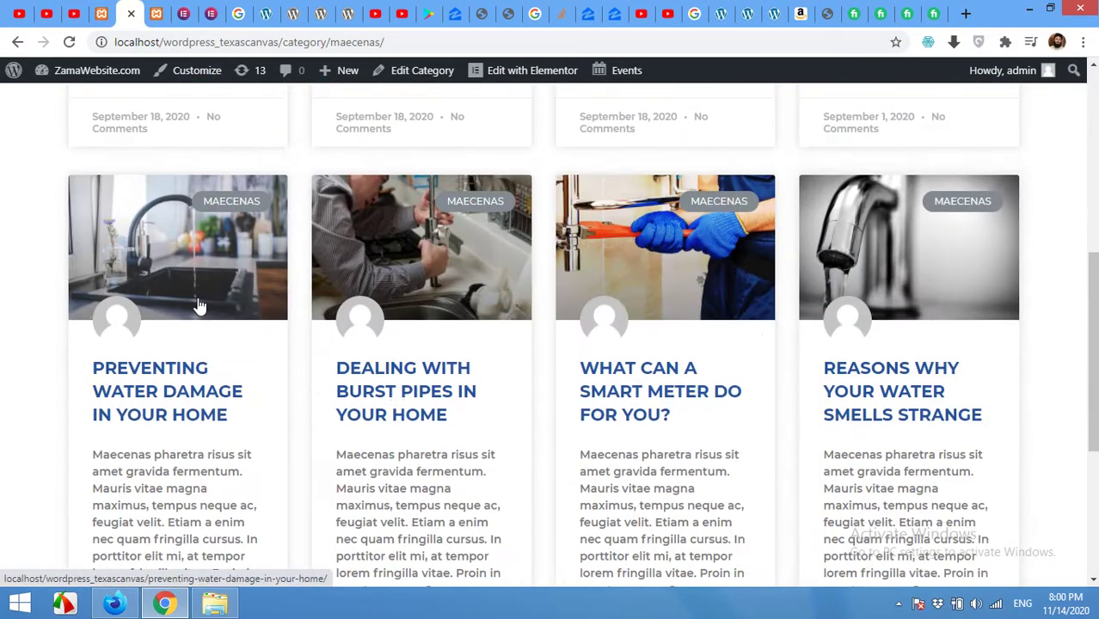
scroll(507, 353, up, 10)
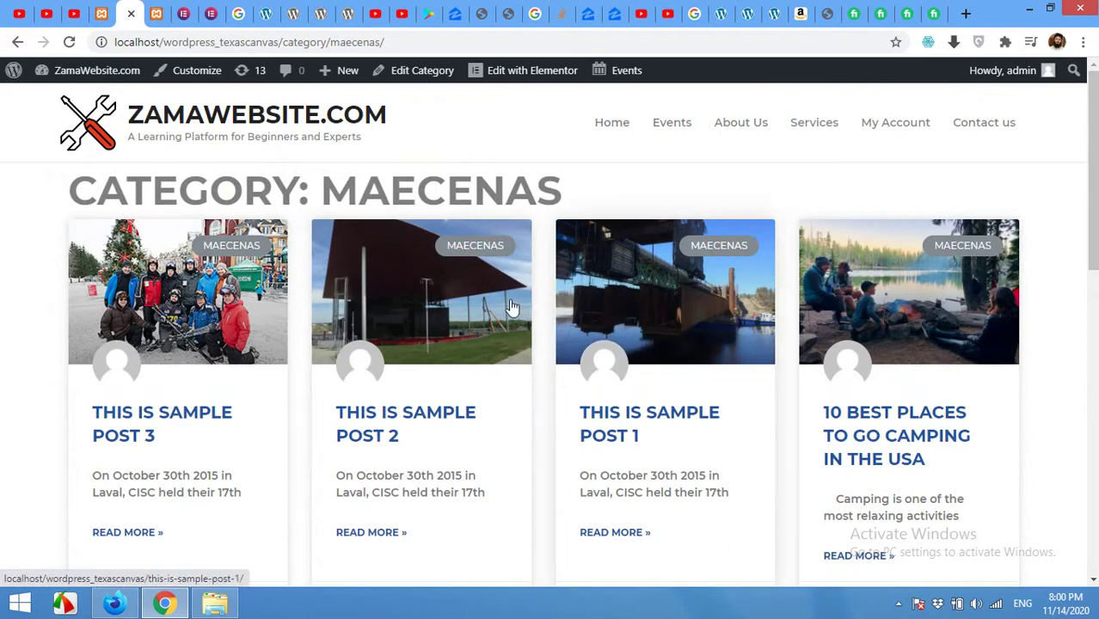
scroll(524, 482, down, 4)
scroll(432, 374, up, 4)
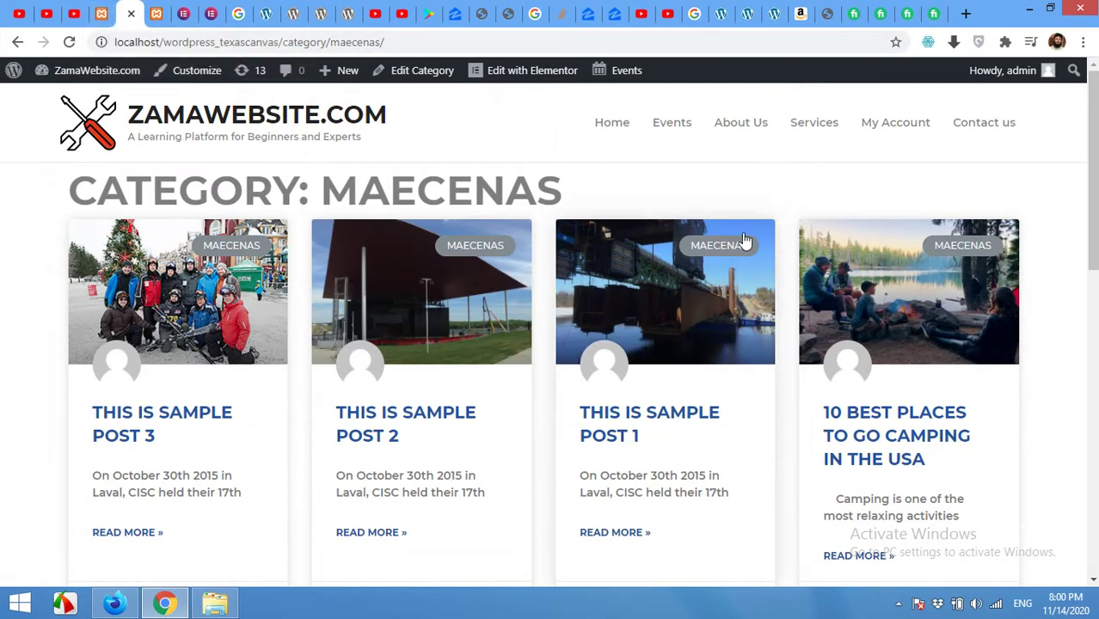
- Go to the WordPress dashboard and open the Archive templates in the Elementor Theme Builder
click(99, 12)
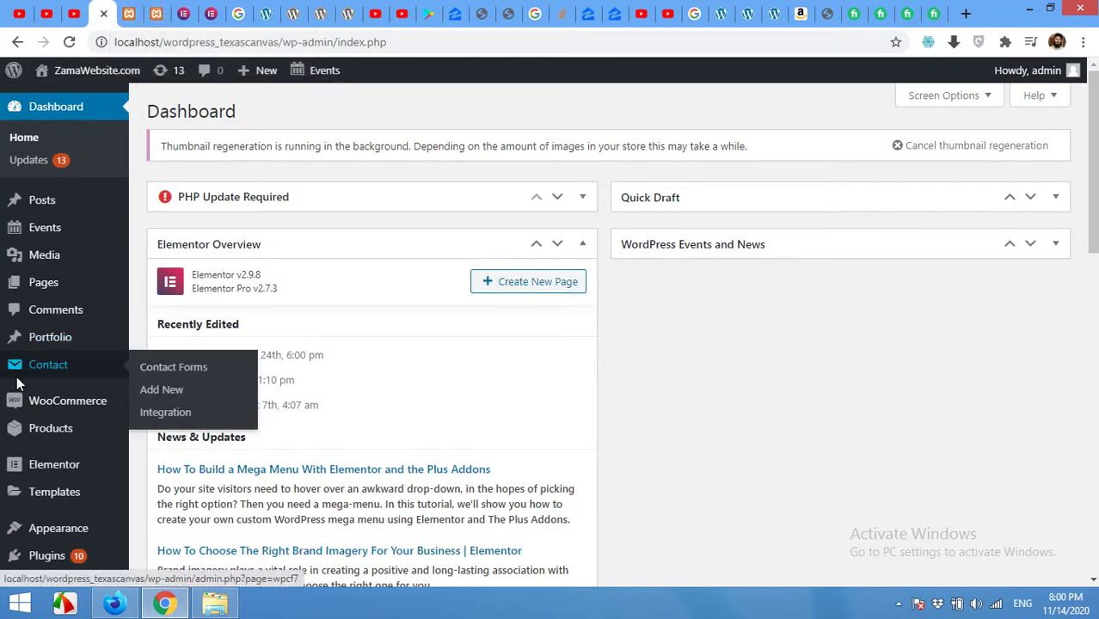
scroll(47, 438, down, 3)
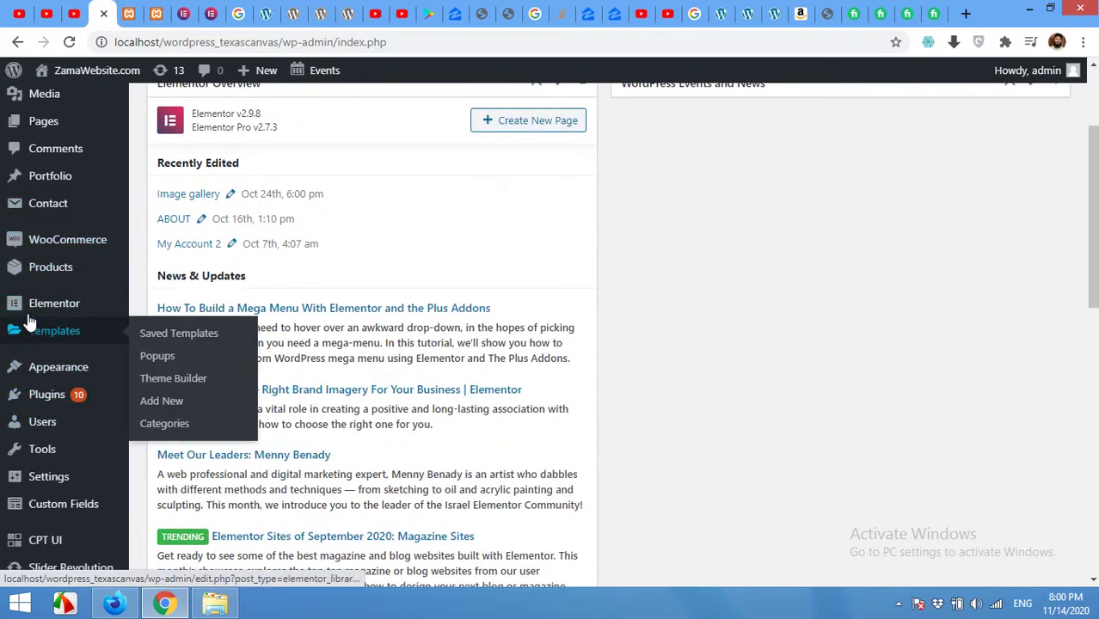
mouse_move(34, 308)
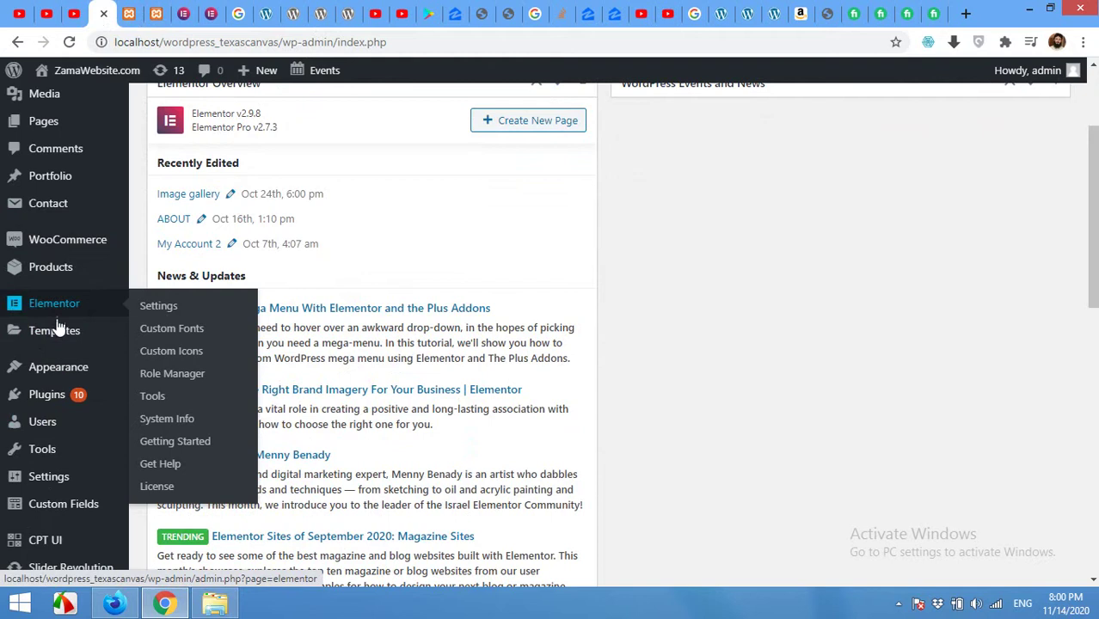
mouse_move(19, 338)
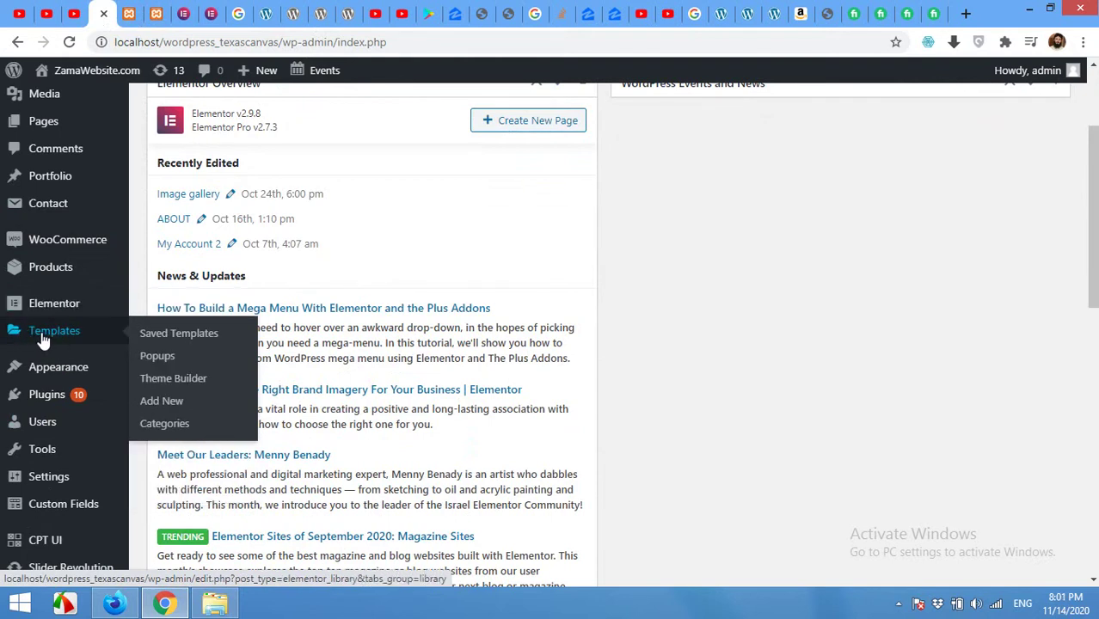
click(153, 384)
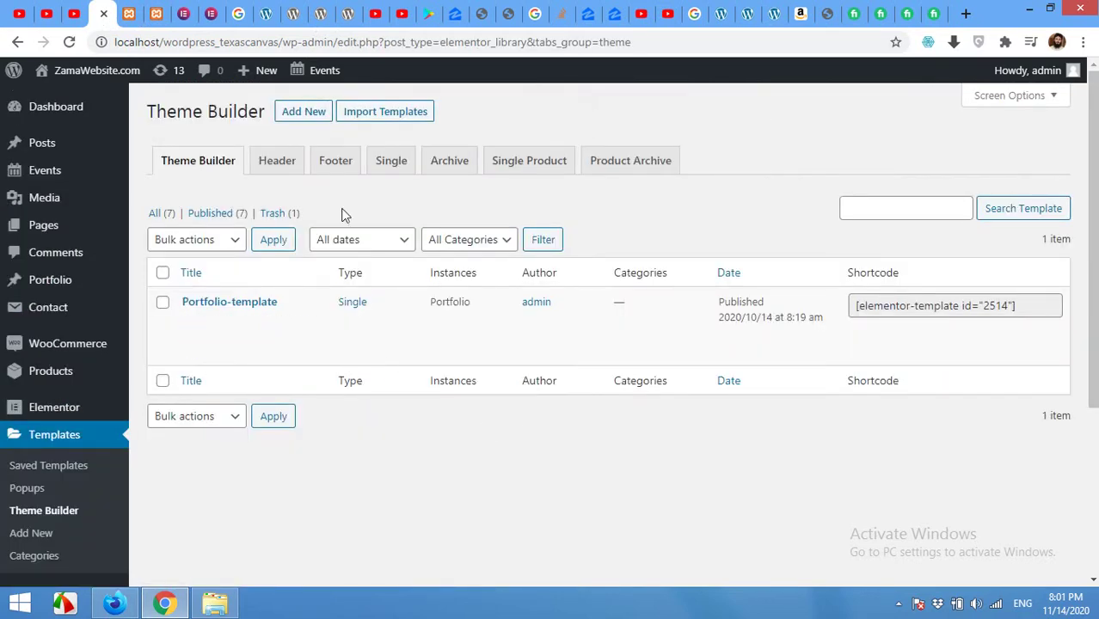
click(446, 169)
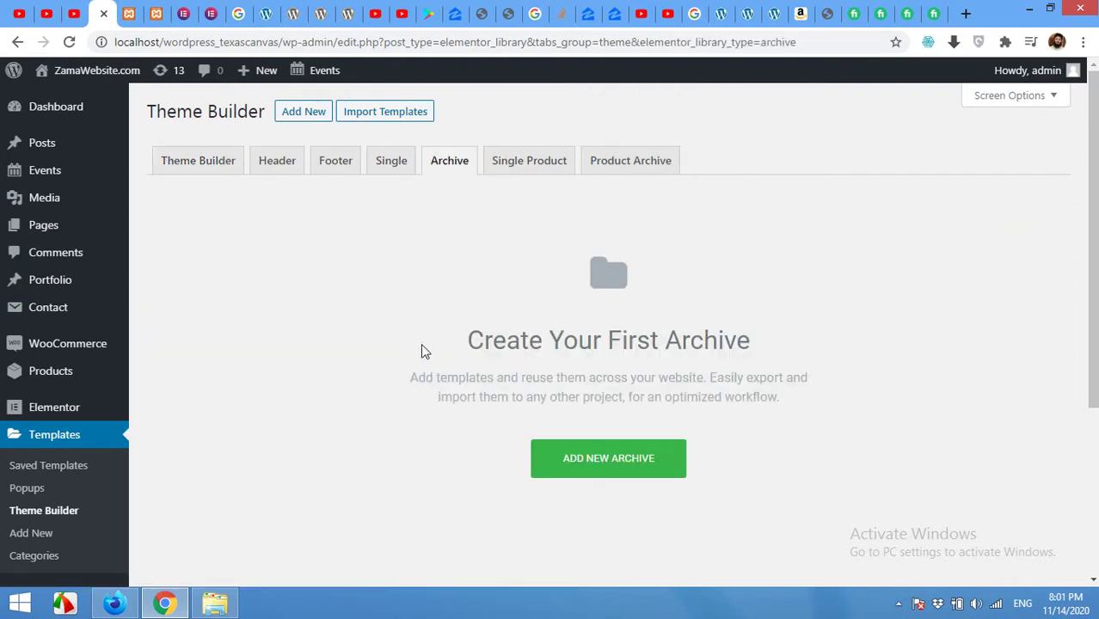
- Create a new Archive template named "Category page"
click(605, 463)
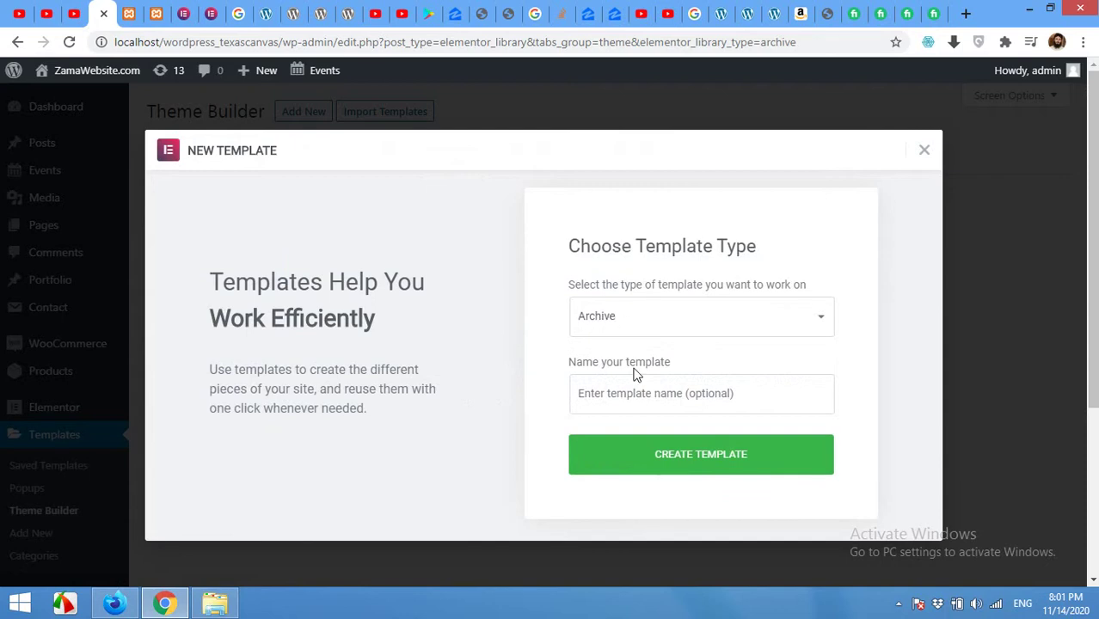
click(641, 397)
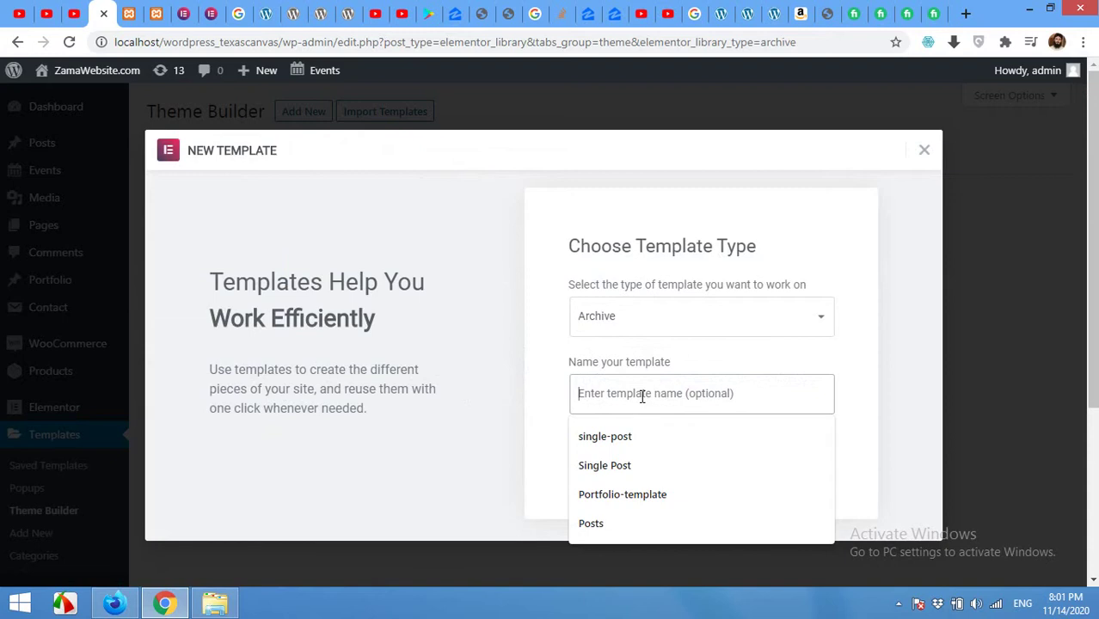
text(Category)
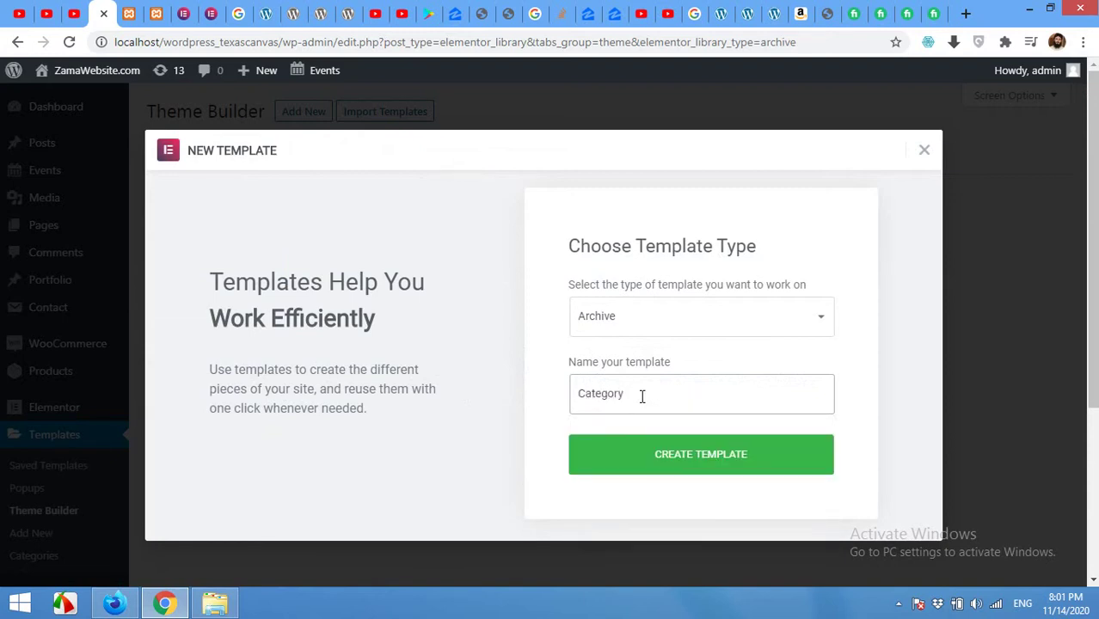
text( page)
click(680, 462)
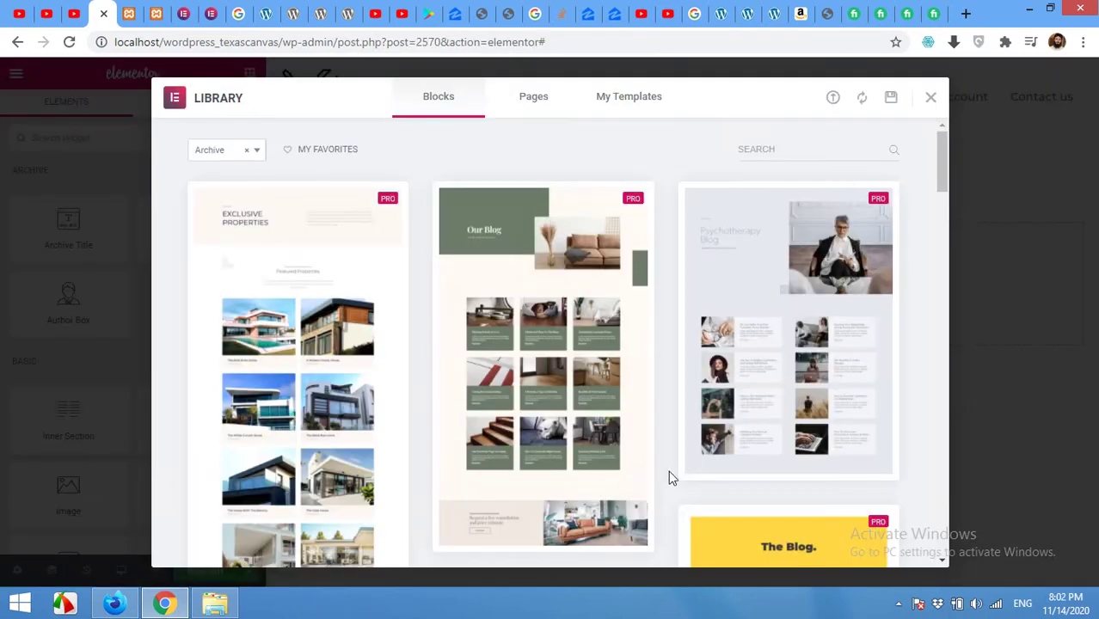
- Examine the ready-made archive block designs offered in the template library
scroll(419, 371, down, 2)
scroll(420, 366, down, 6)
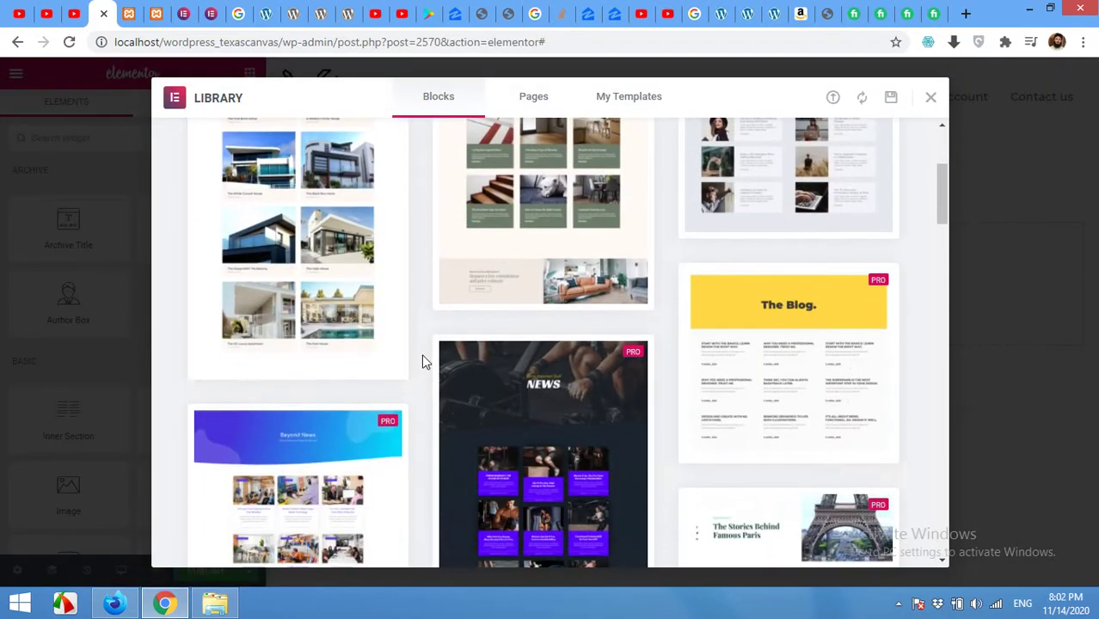
scroll(435, 342, up, 1)
scroll(434, 343, up, 1)
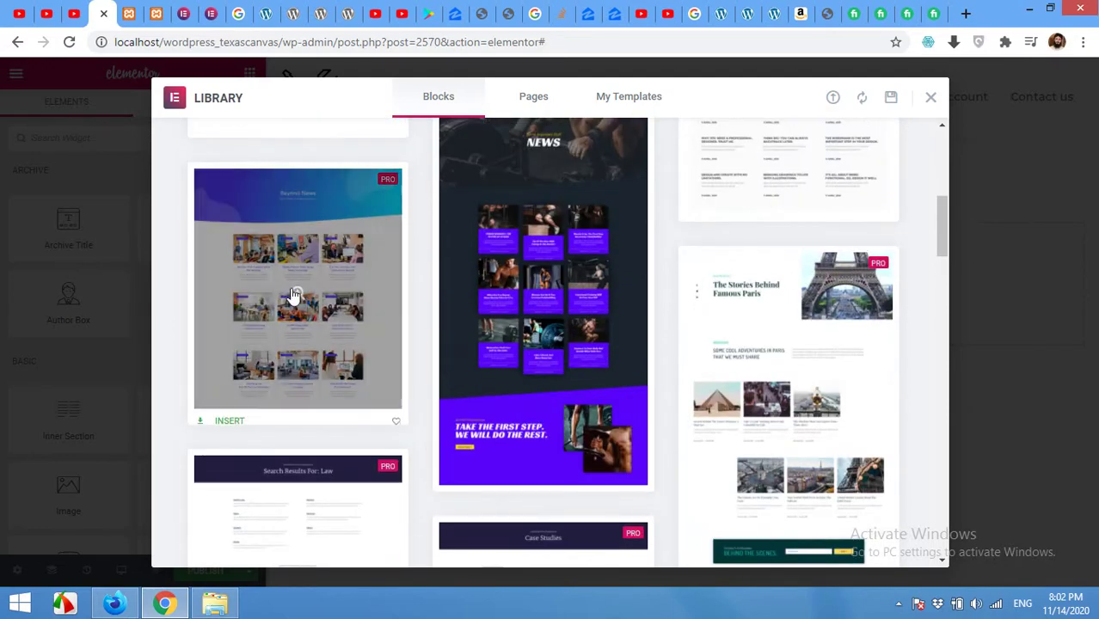
scroll(576, 302, up, 2)
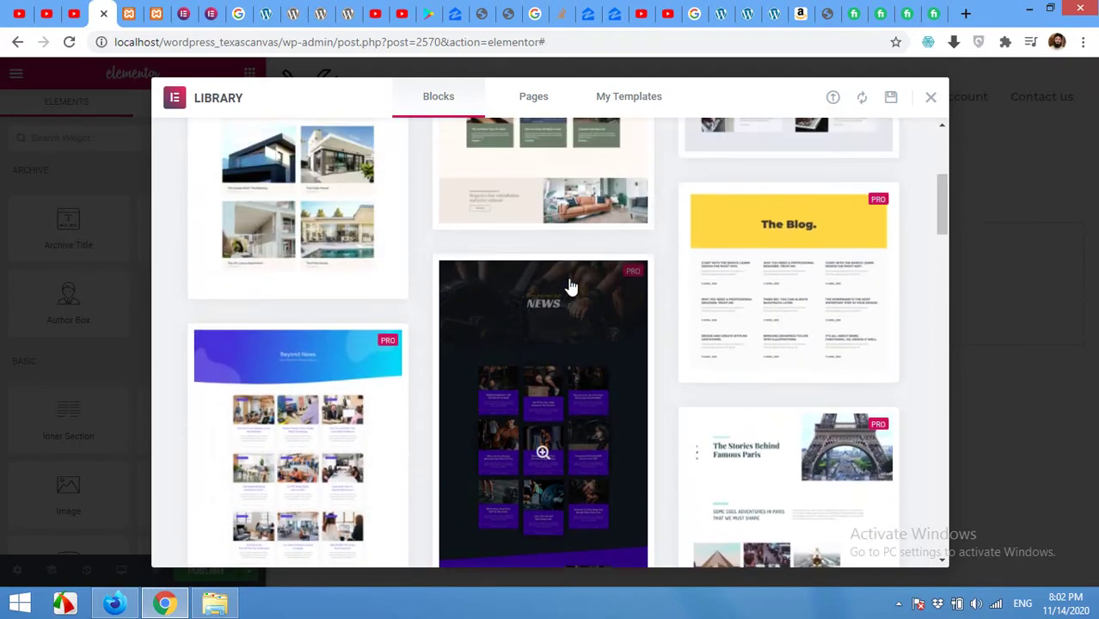
scroll(774, 301, down, 2)
scroll(787, 362, down, 2)
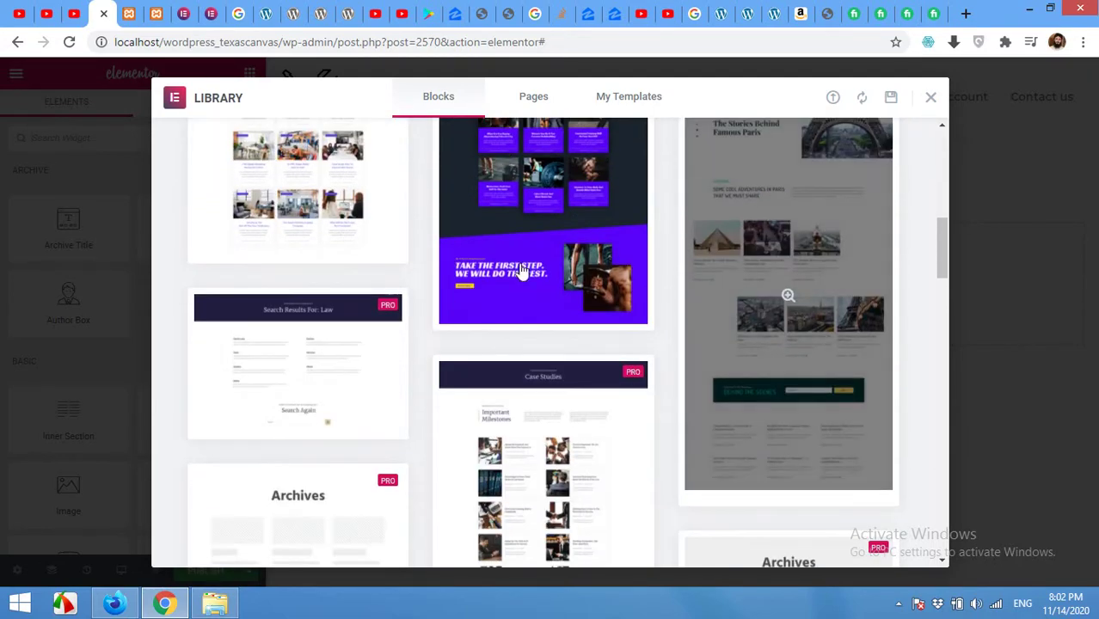
scroll(376, 449, down, 3)
scroll(548, 339, up, 5)
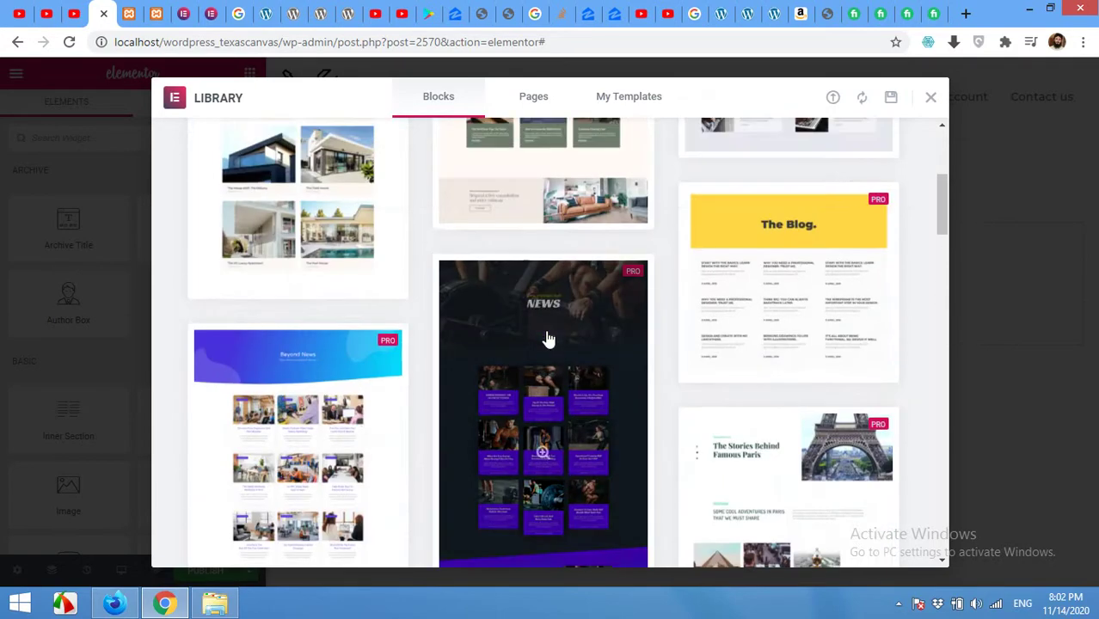
- Dismiss the template library and add a single-column section to the empty template
click(930, 103)
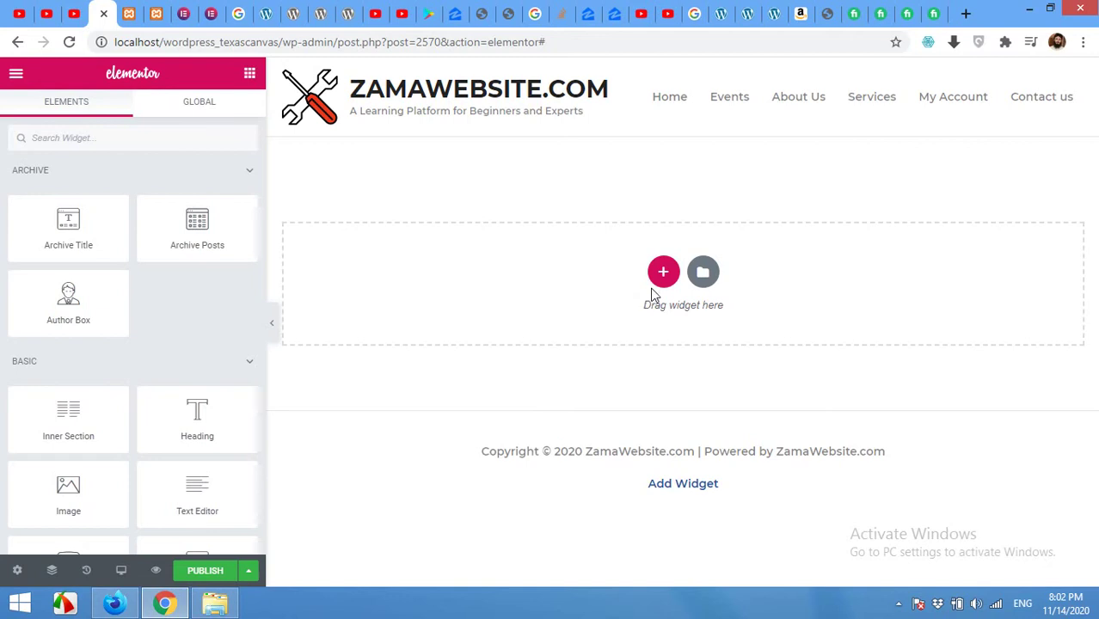
click(663, 272)
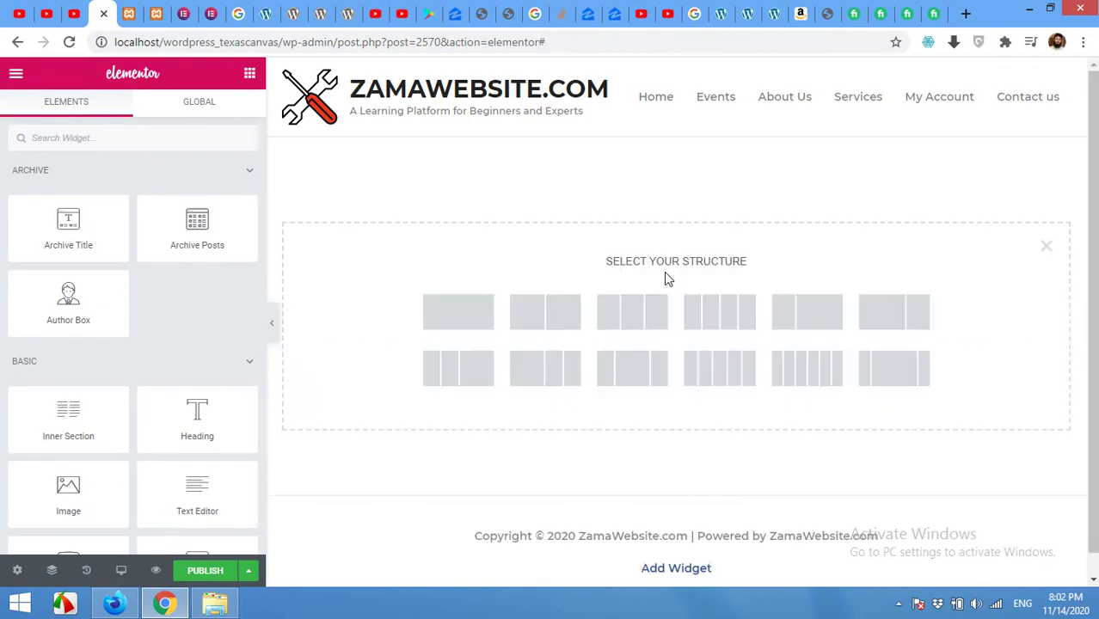
click(458, 325)
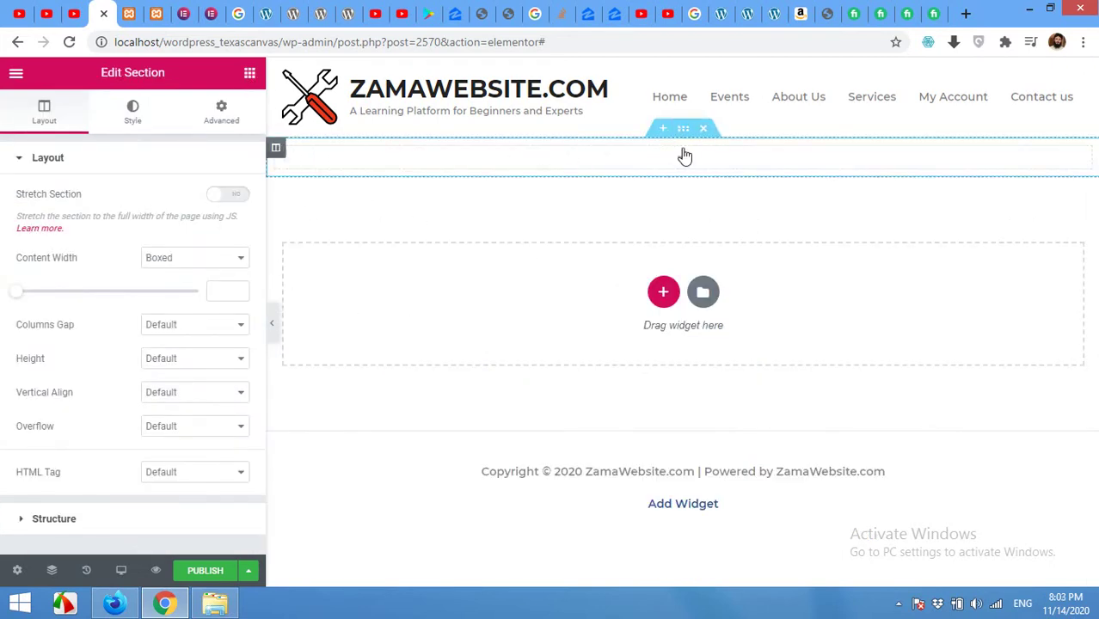
- Add a Spacer widget to the new section and set its space to 60 px
click(250, 72)
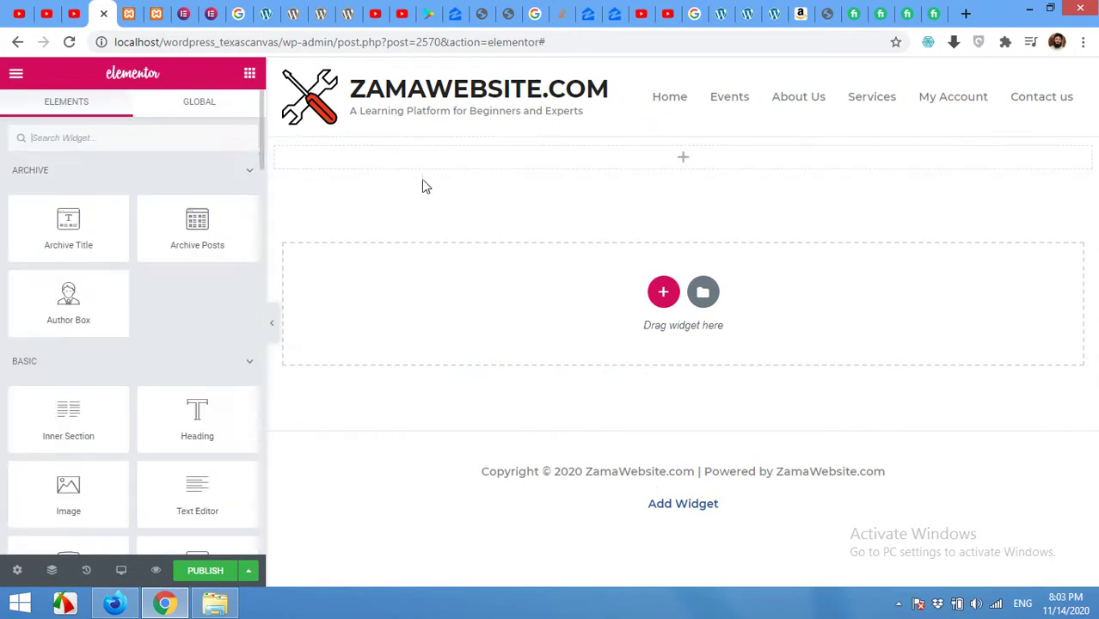
scroll(109, 328, down, 4)
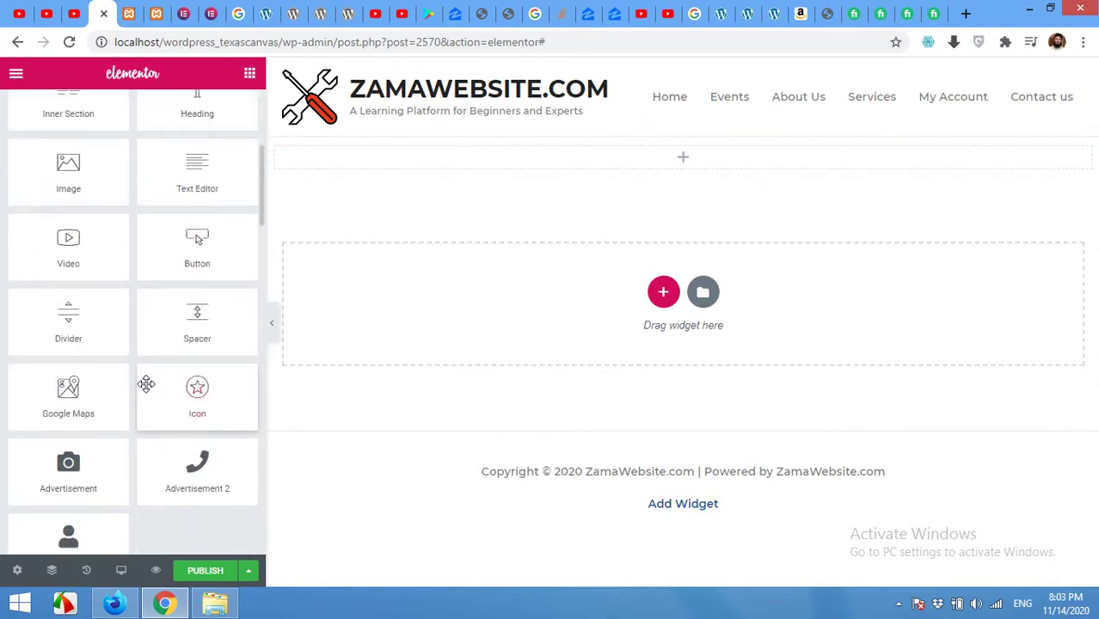
drag(177, 316, 468, 248)
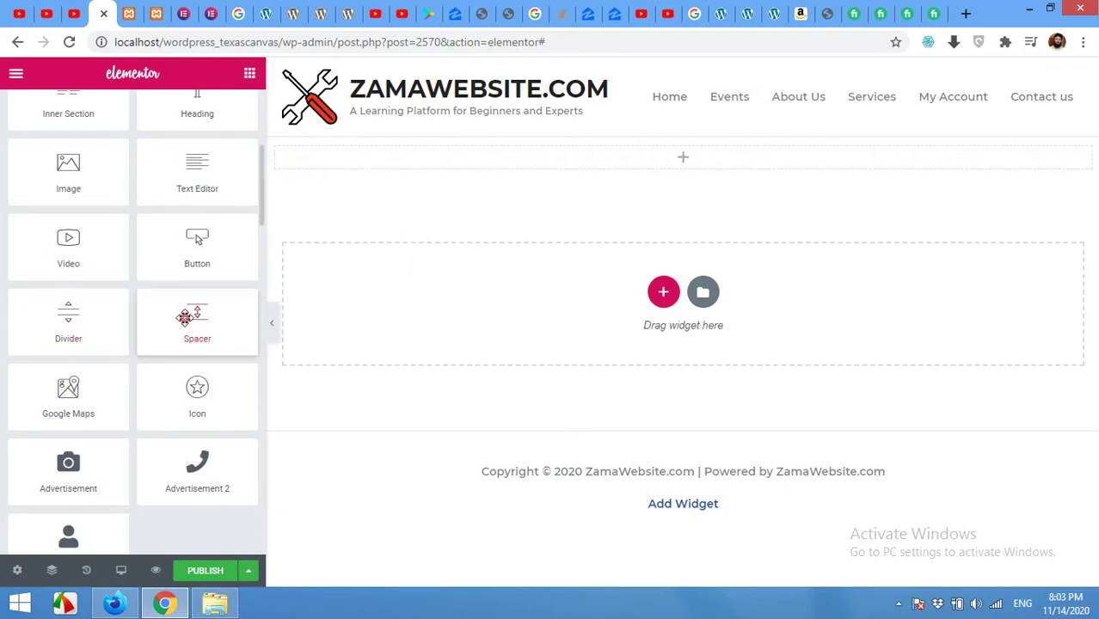
drag(184, 312, 683, 155)
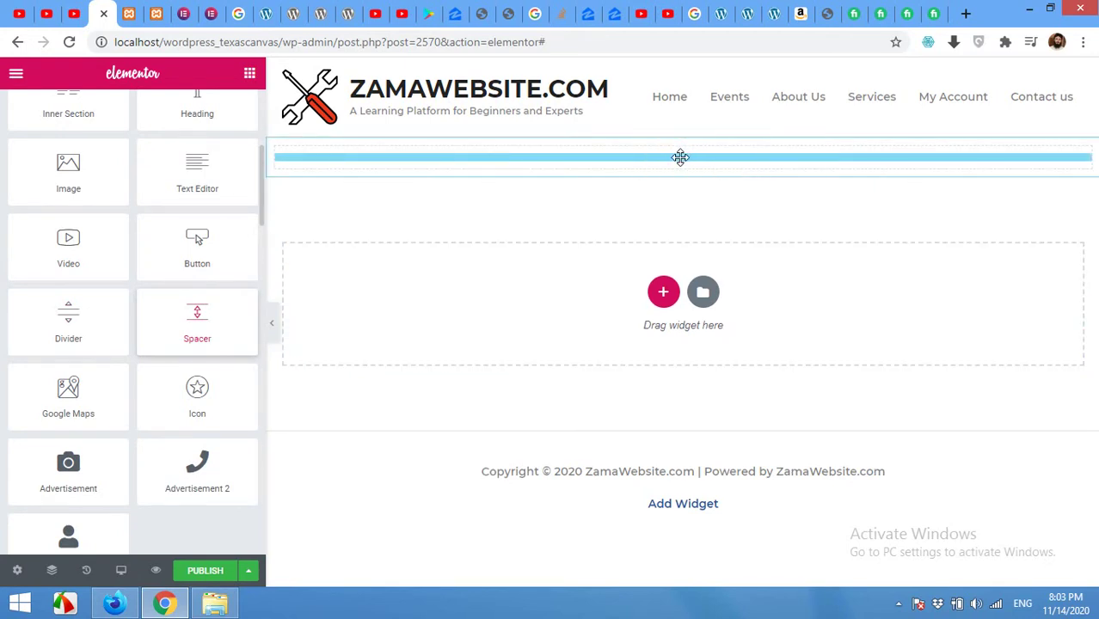
drag(680, 157, 680, 157)
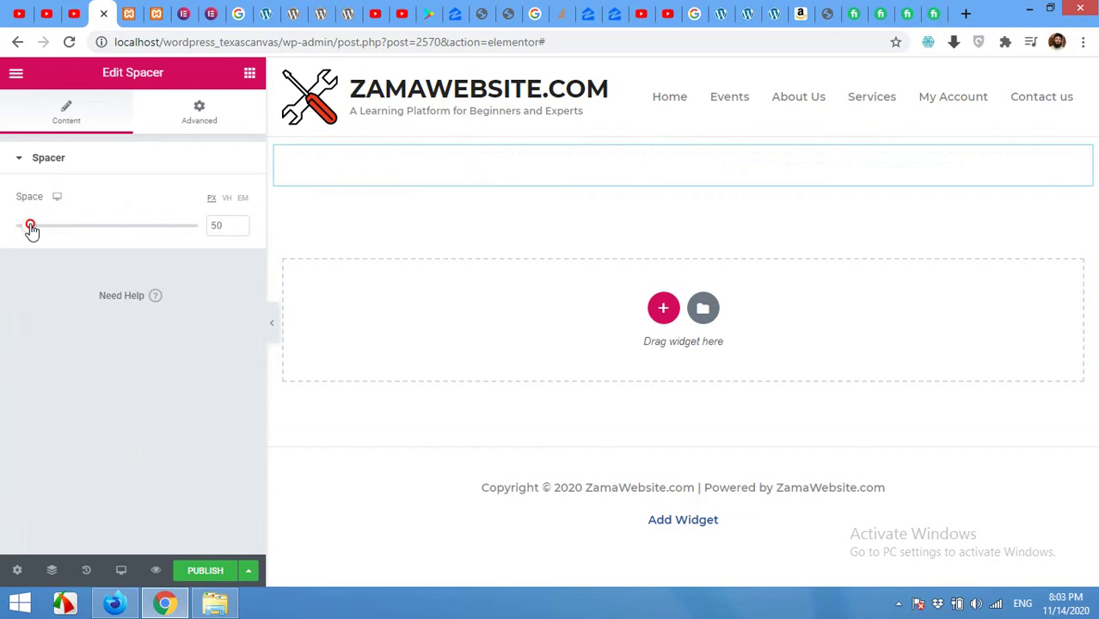
drag(31, 229, 35, 231)
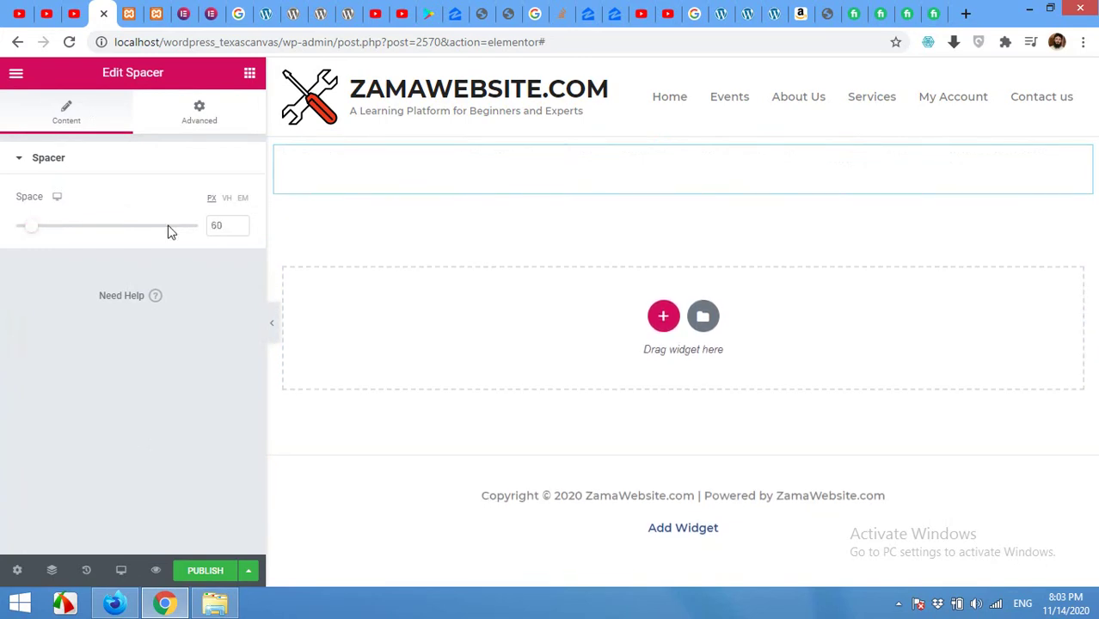
- Add an Archive Title widget above the spacer in the section
click(249, 74)
drag(62, 234, 487, 198)
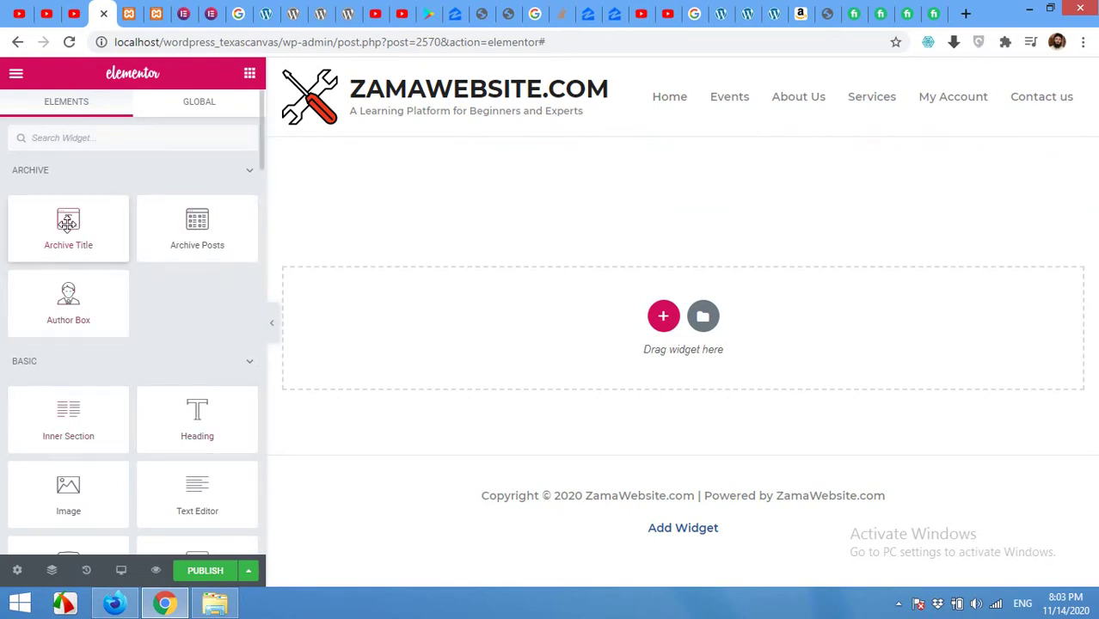
drag(69, 226, 485, 164)
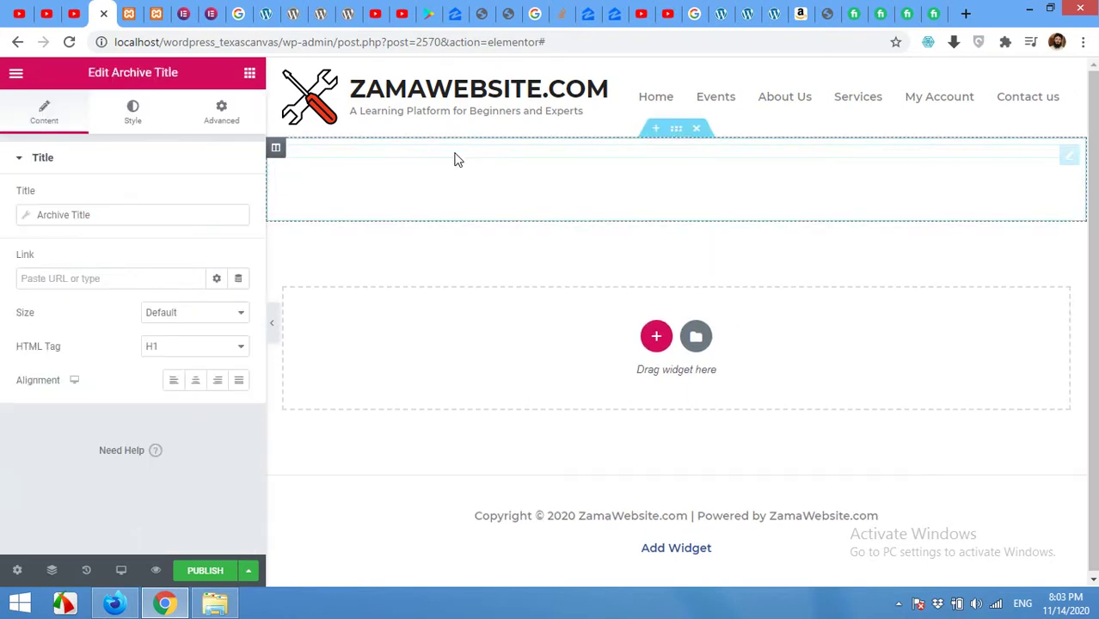
click(349, 193)
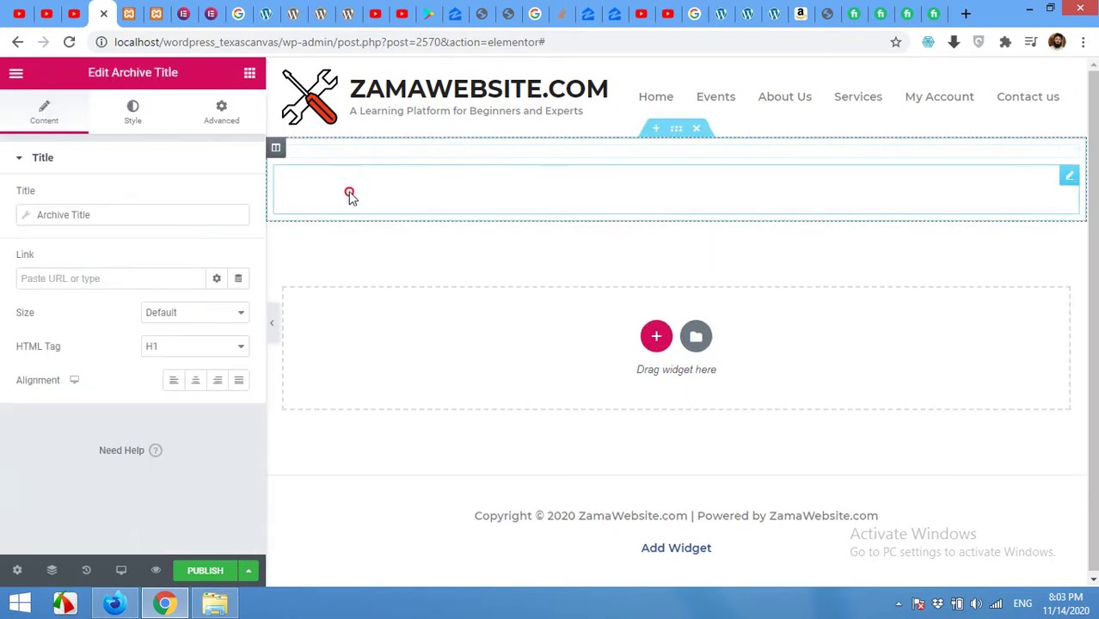
- Move the Spacer above the Archive Title widget and check the title's dynamic content settings
drag(355, 164, 375, 150)
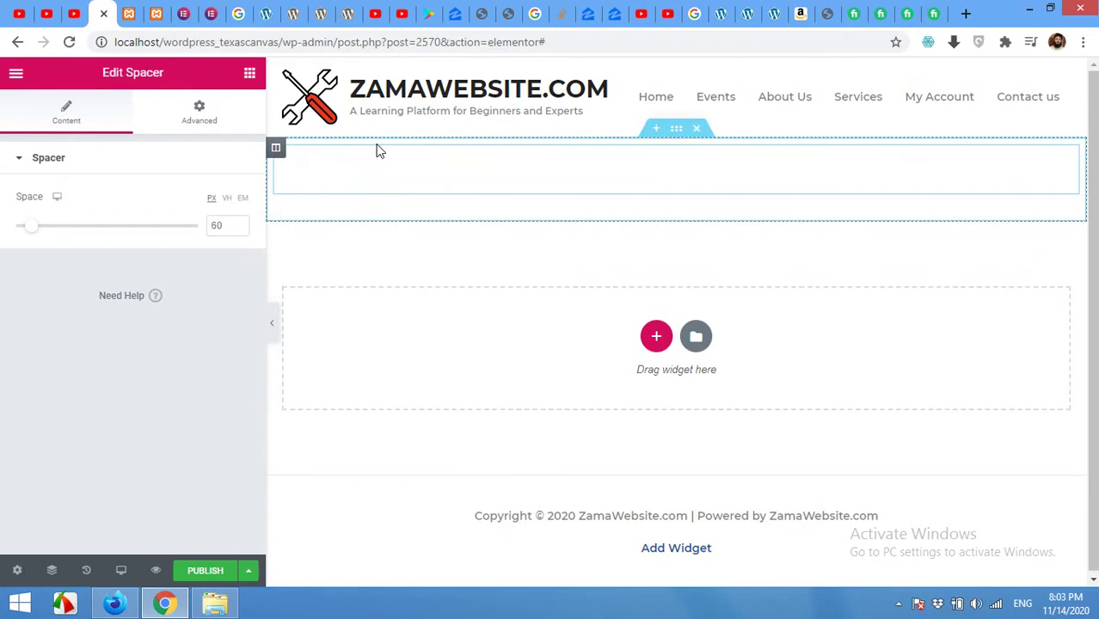
click(371, 213)
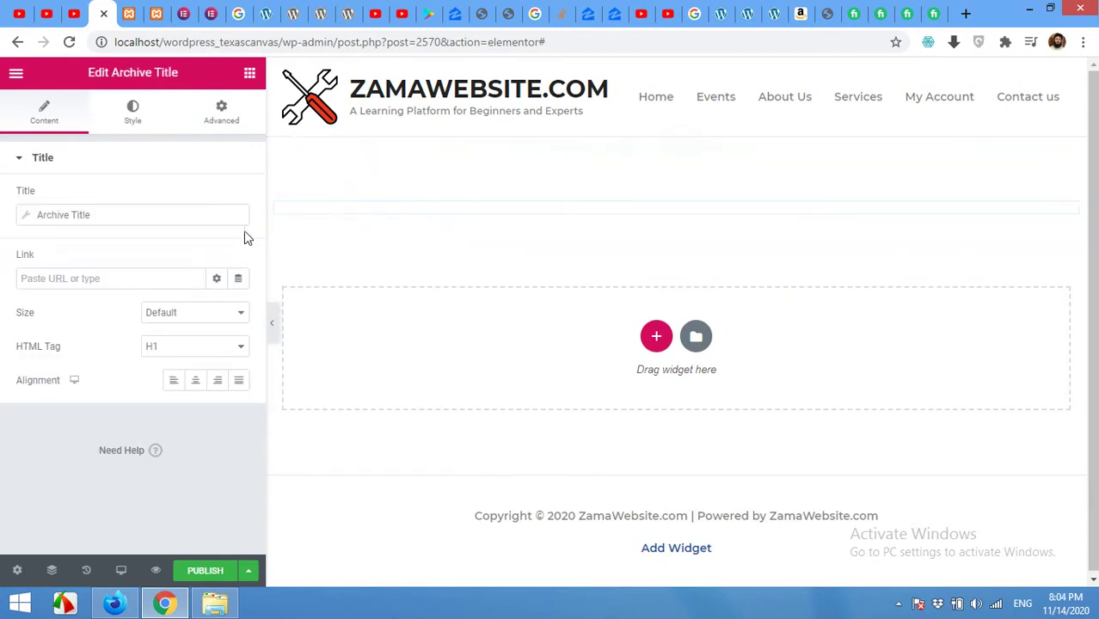
click(97, 222)
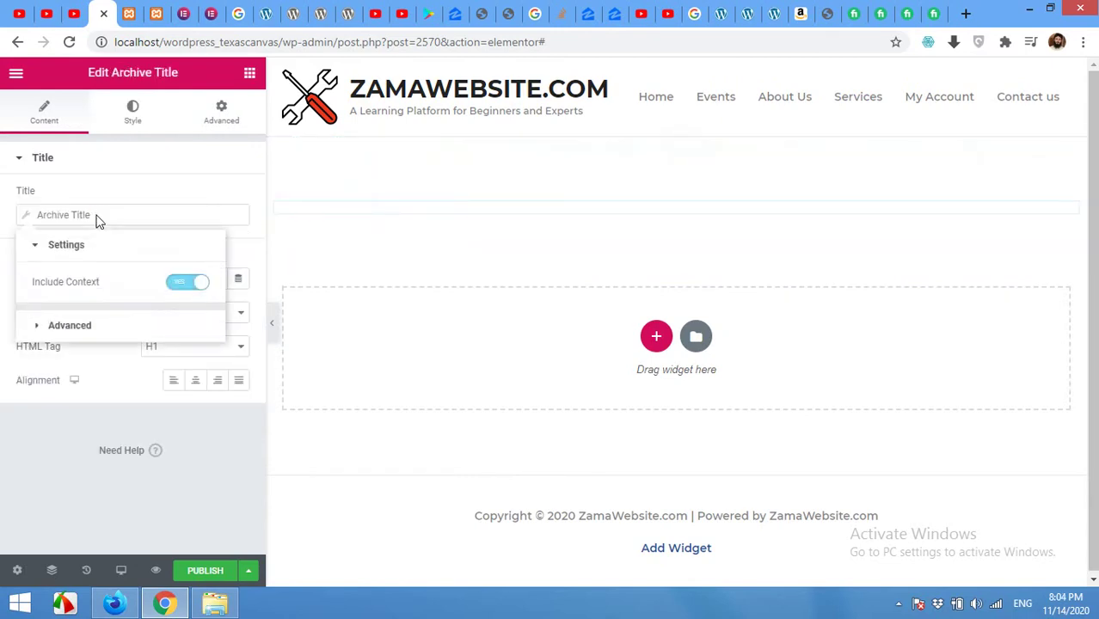
click(96, 221)
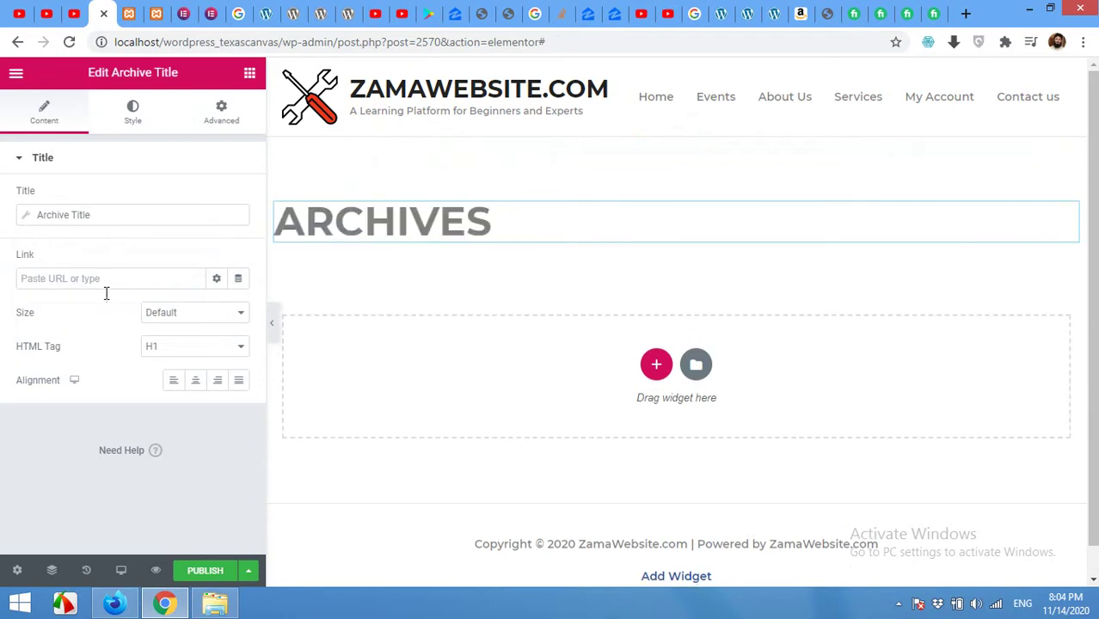
click(136, 217)
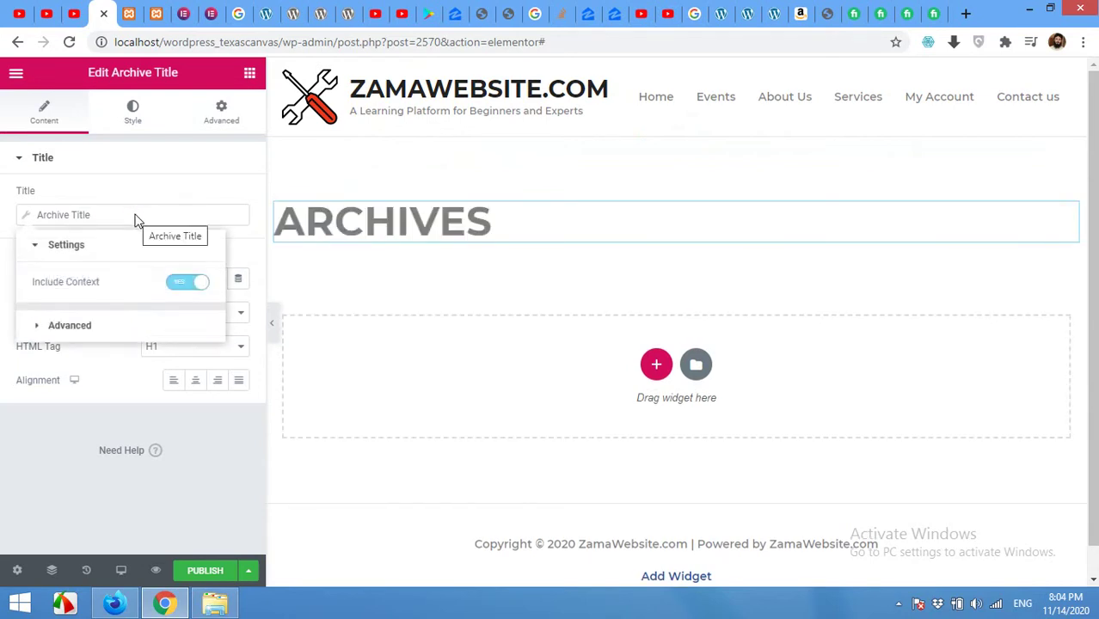
click(136, 216)
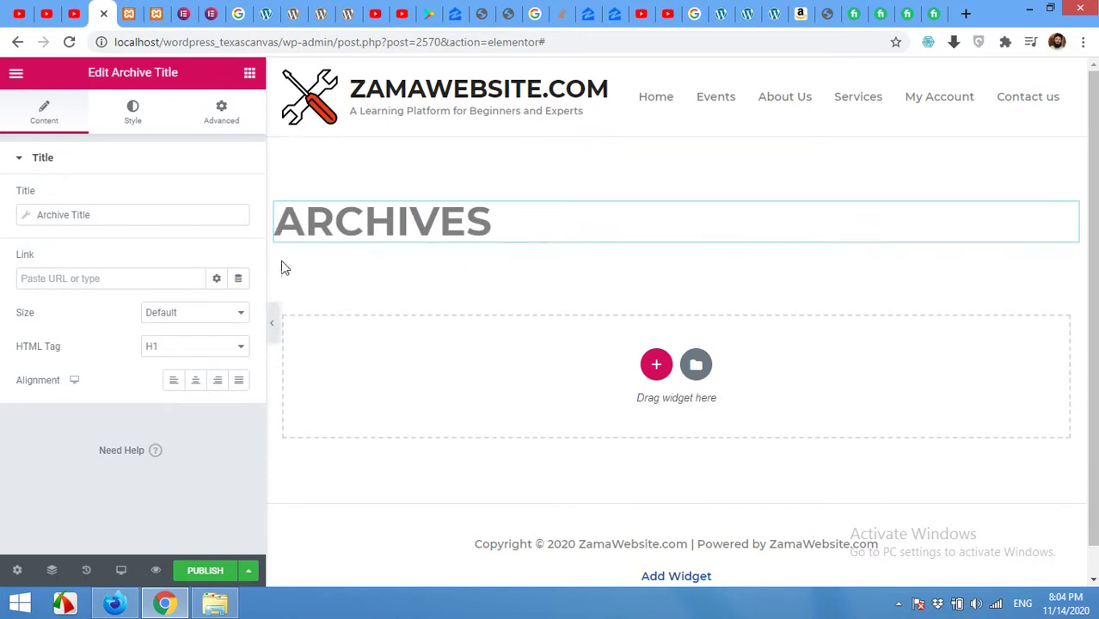
- Add an Archive Posts widget below the archive title in the same section
click(249, 74)
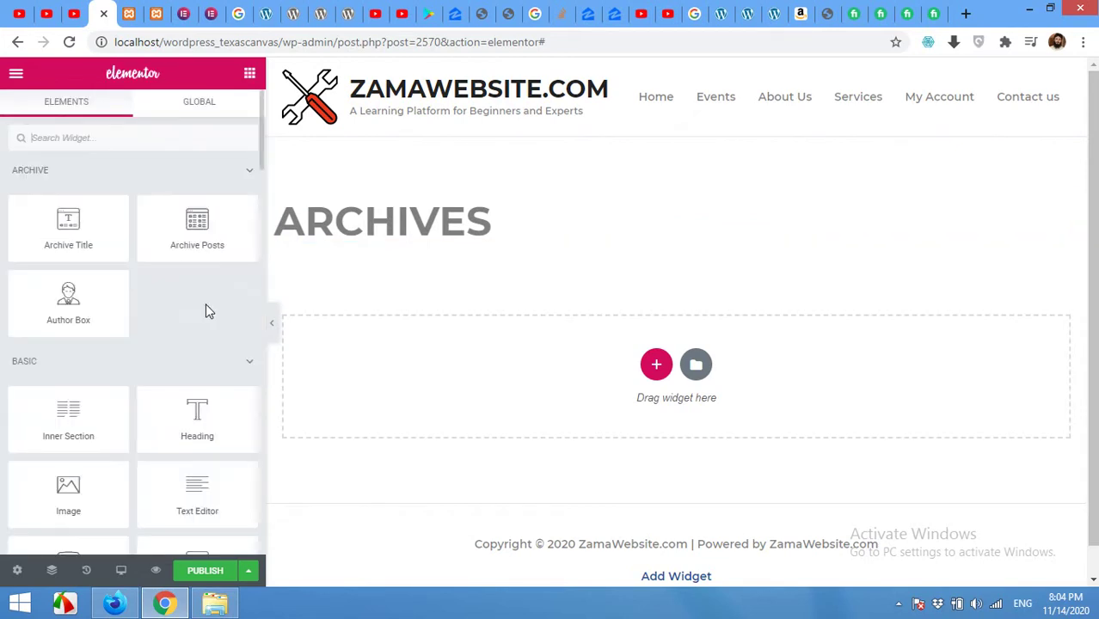
drag(195, 231, 412, 250)
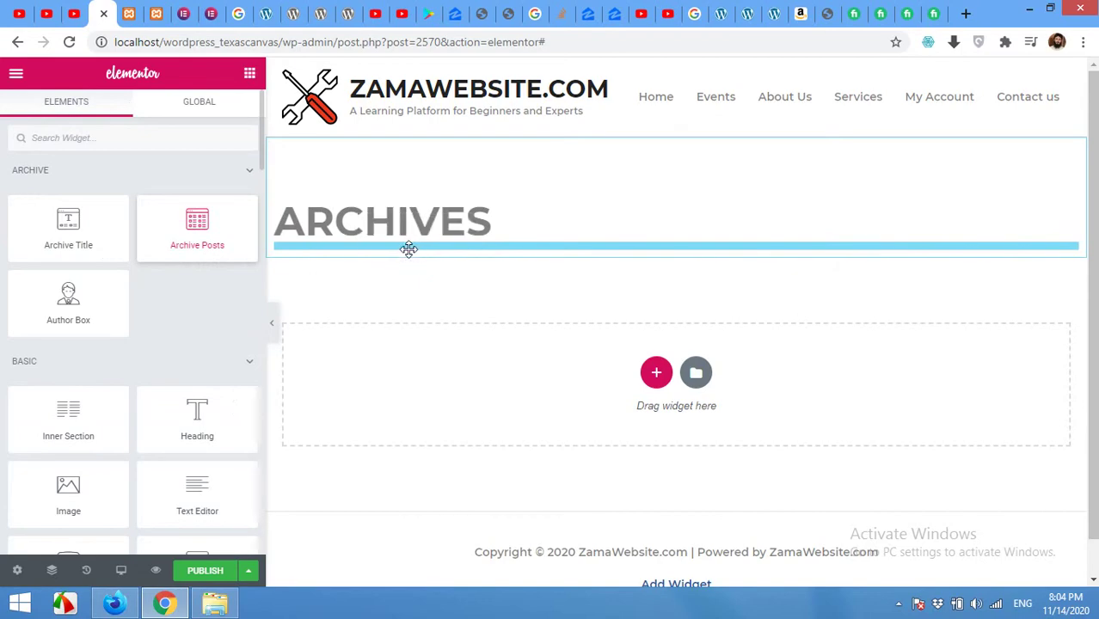
drag(411, 257, 409, 255)
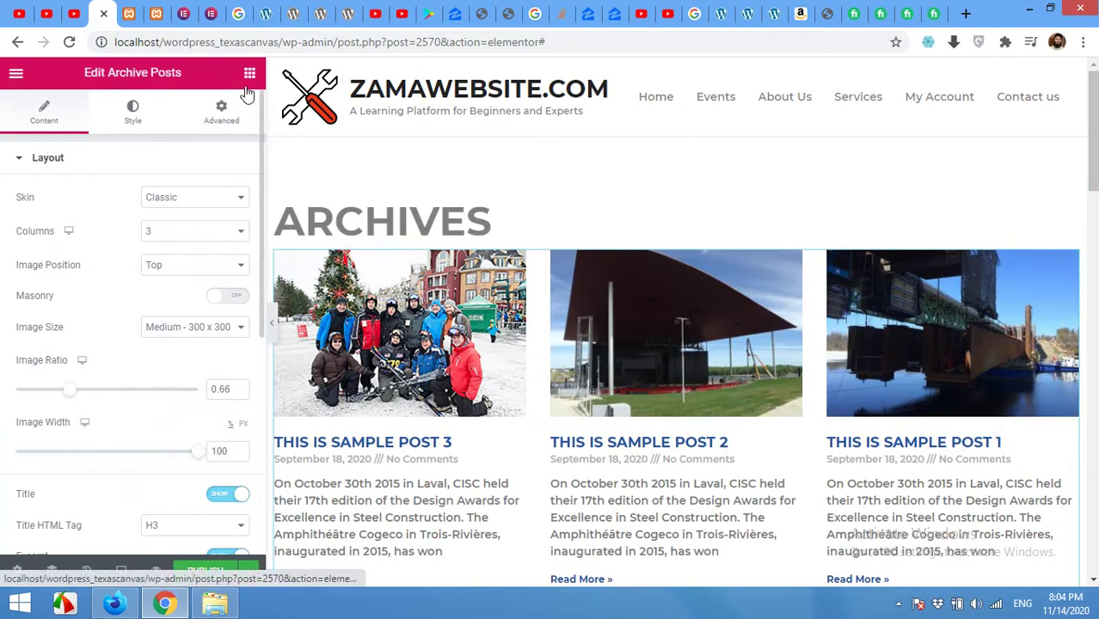
- Add a second Spacer widget between the archive title and the Archive Posts grid
click(373, 284)
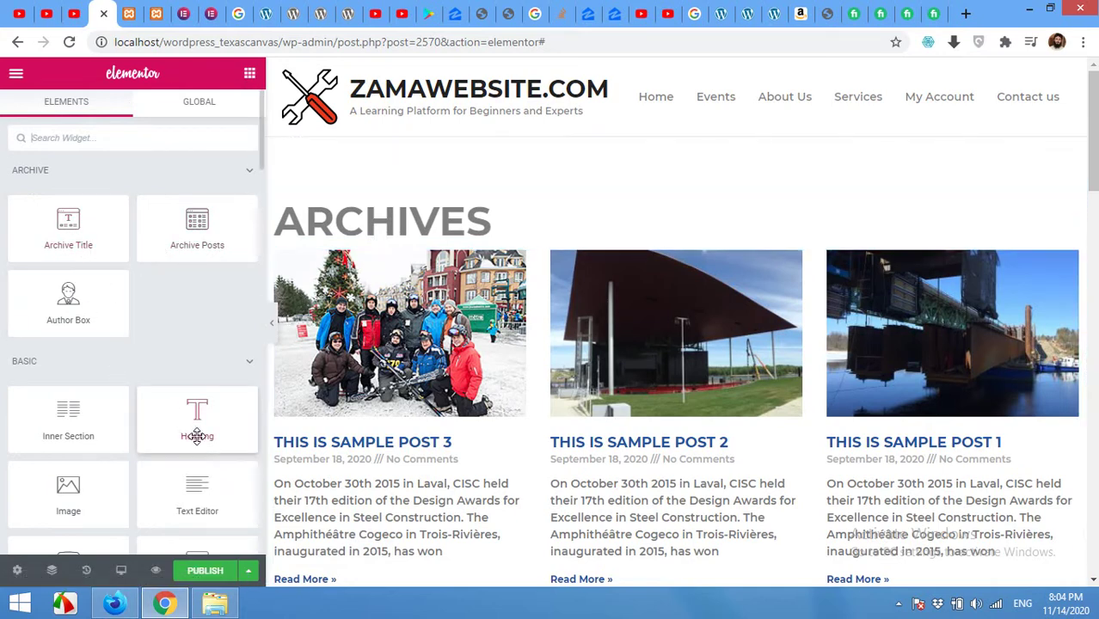
scroll(197, 437, down, 5)
drag(197, 237, 413, 249)
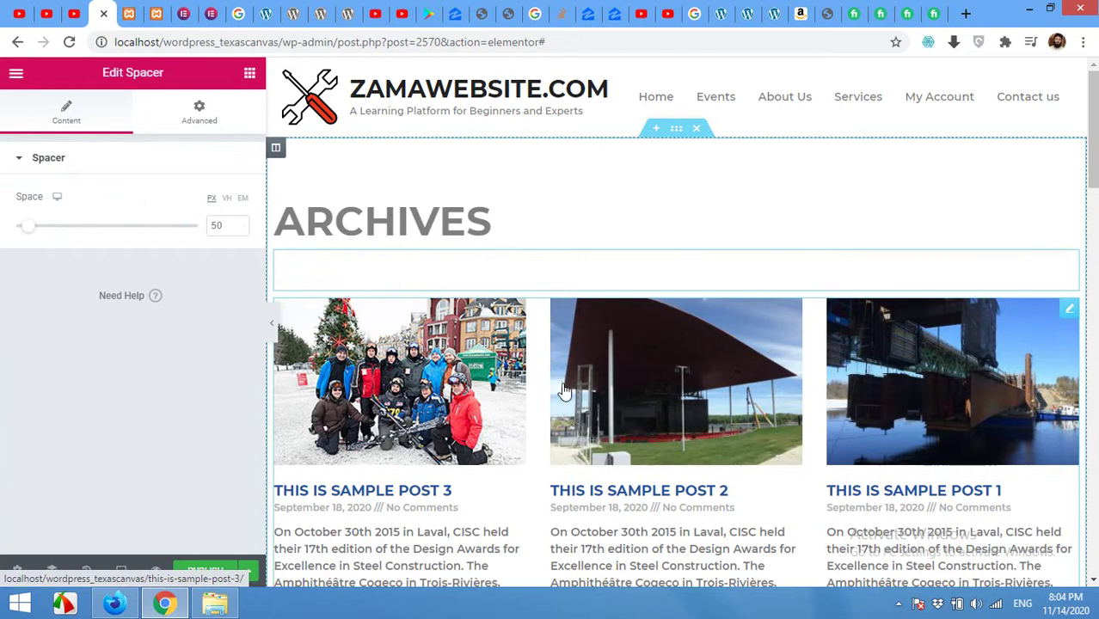
- Change the skin of the Archive Posts widget to Cards
click(526, 422)
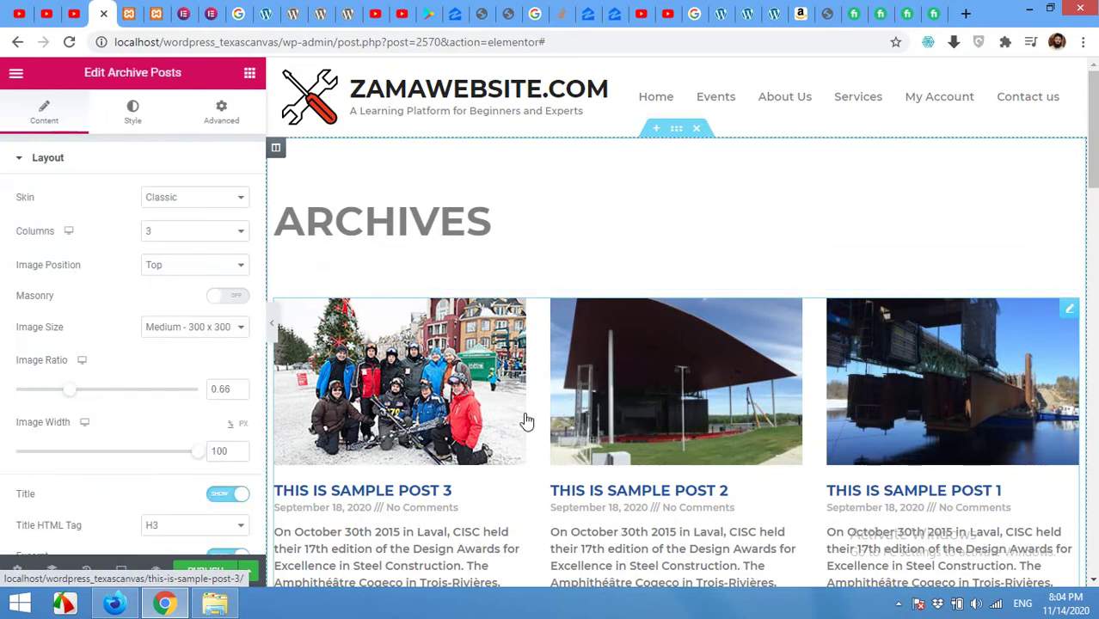
click(152, 203)
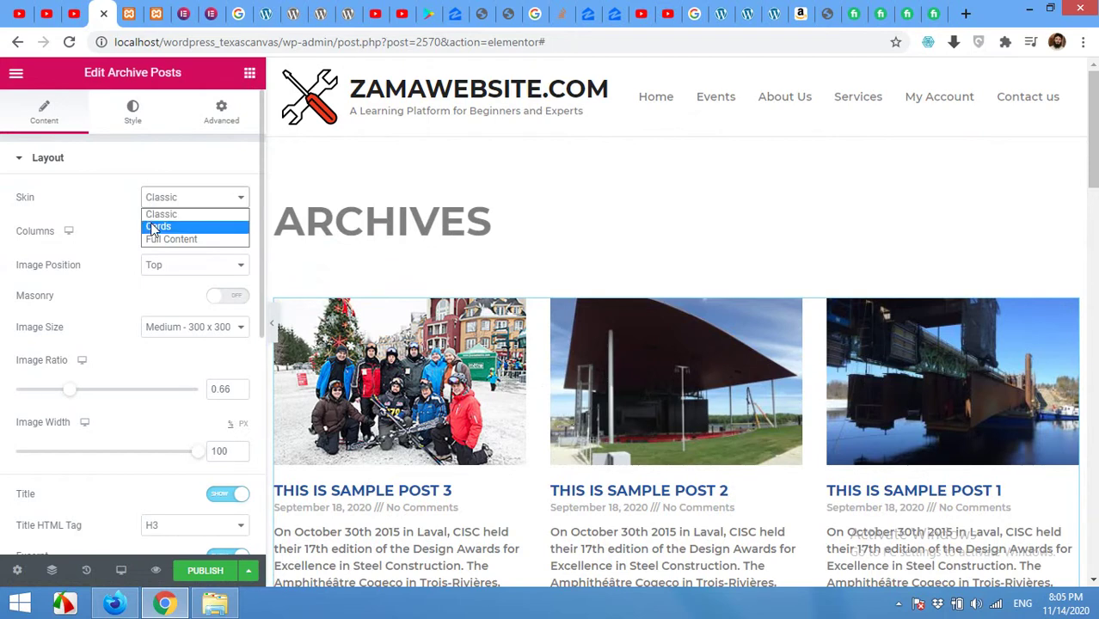
click(154, 223)
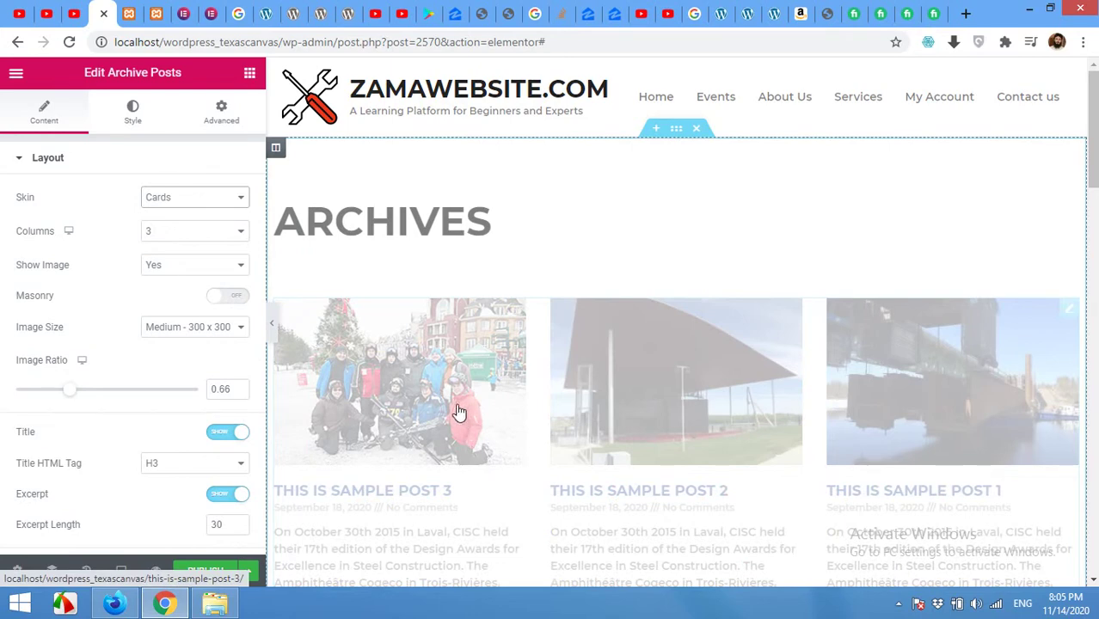
scroll(464, 413, down, 2)
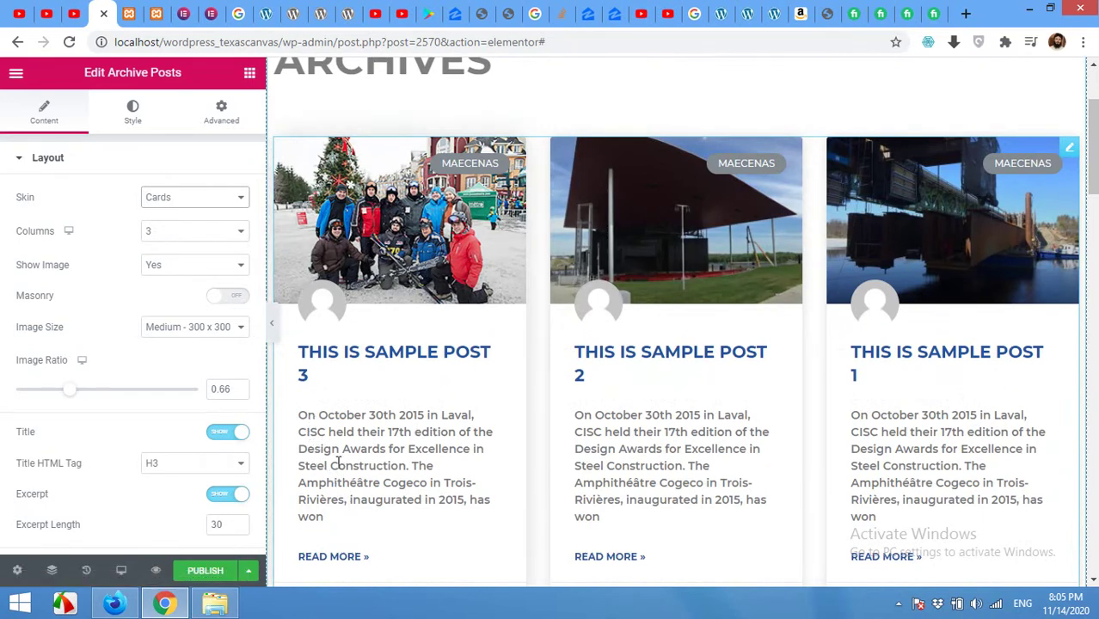
- Set the excerpt length of the archive post cards to 10
scroll(172, 421, down, 2)
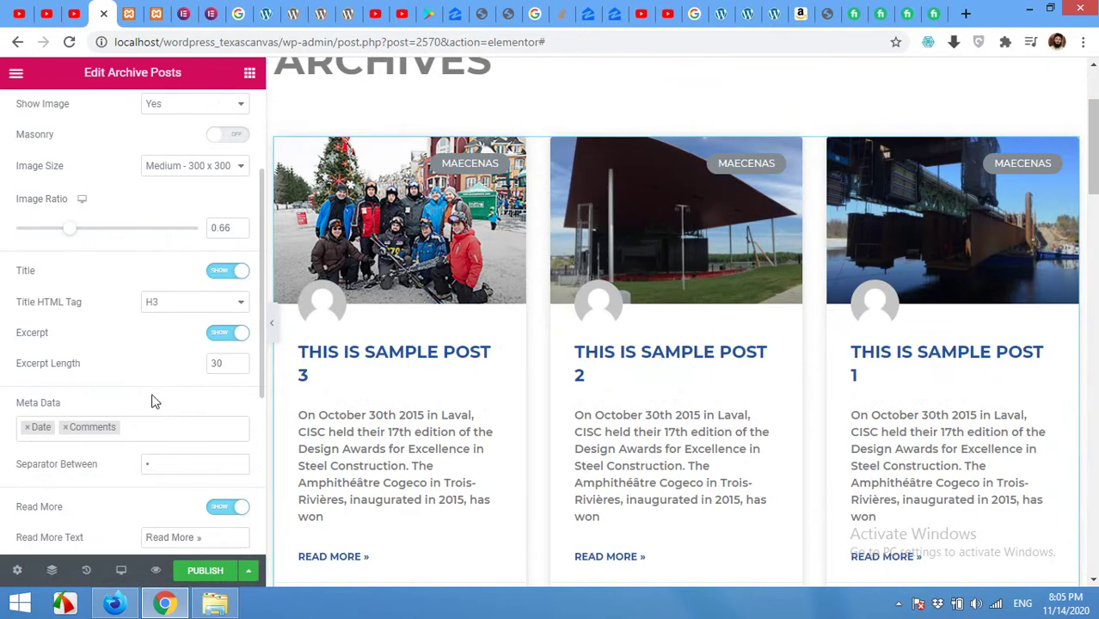
double_click(216, 363)
text(1)
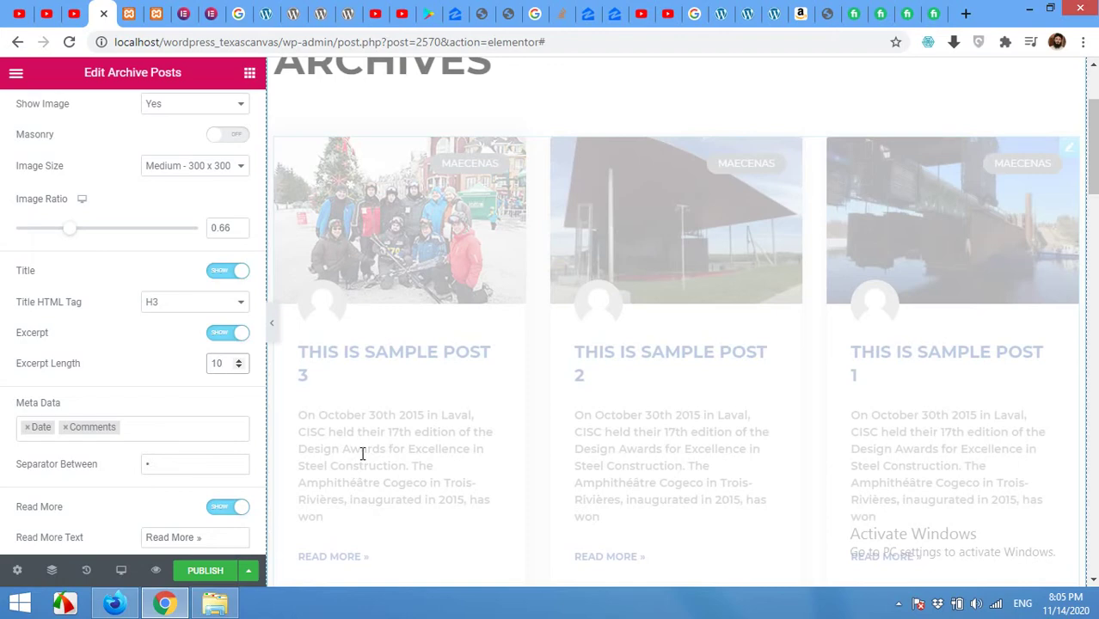
- Remove Comments from the post cards' meta data and add Author alongside Date
scroll(110, 369, down, 2)
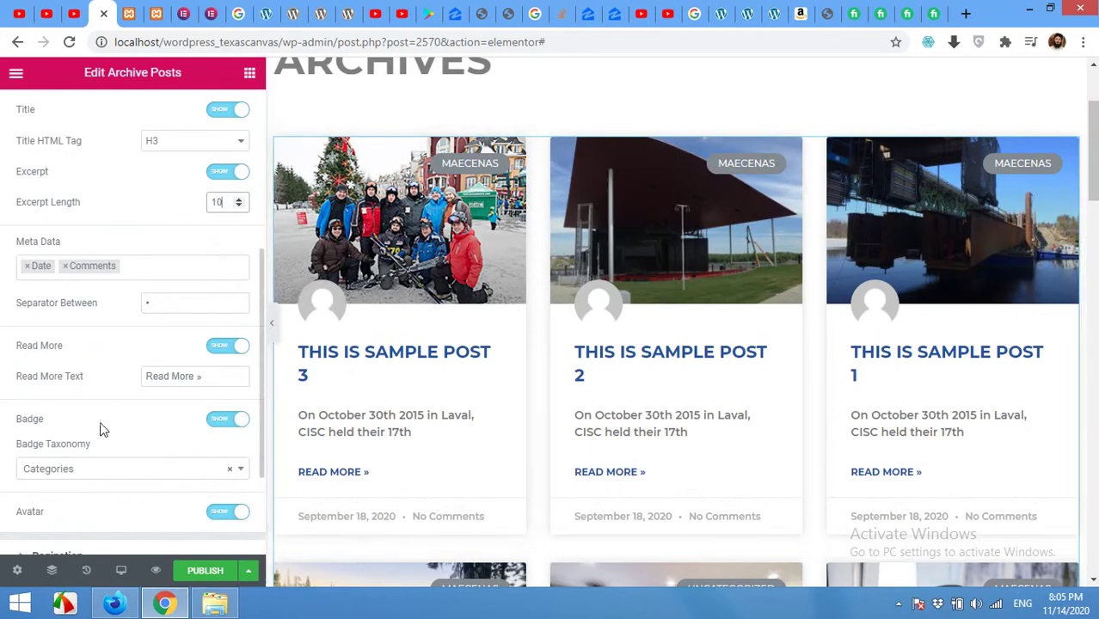
click(65, 267)
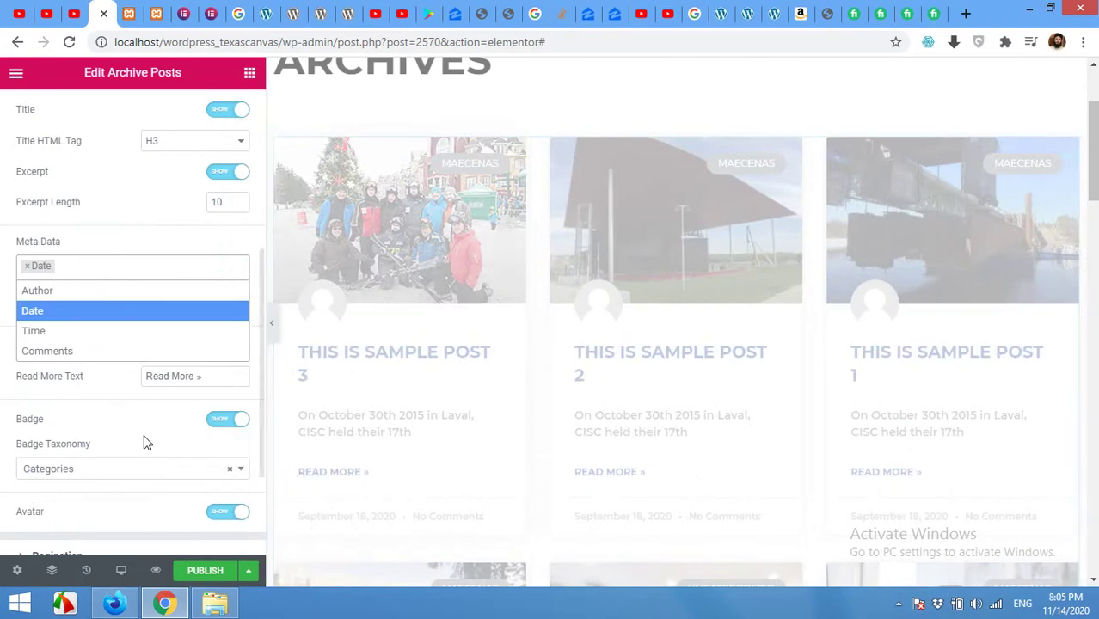
click(52, 295)
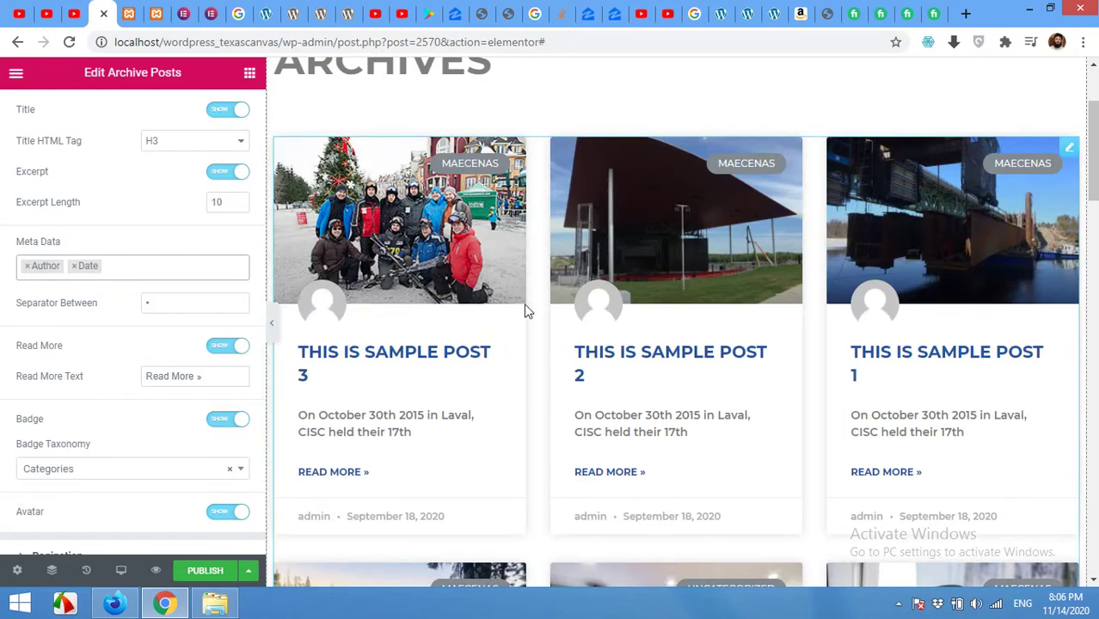
- Review the post cards and change their Read More text to "View Details"
scroll(510, 397, down, 4)
scroll(508, 405, down, 1)
scroll(505, 406, up, 1)
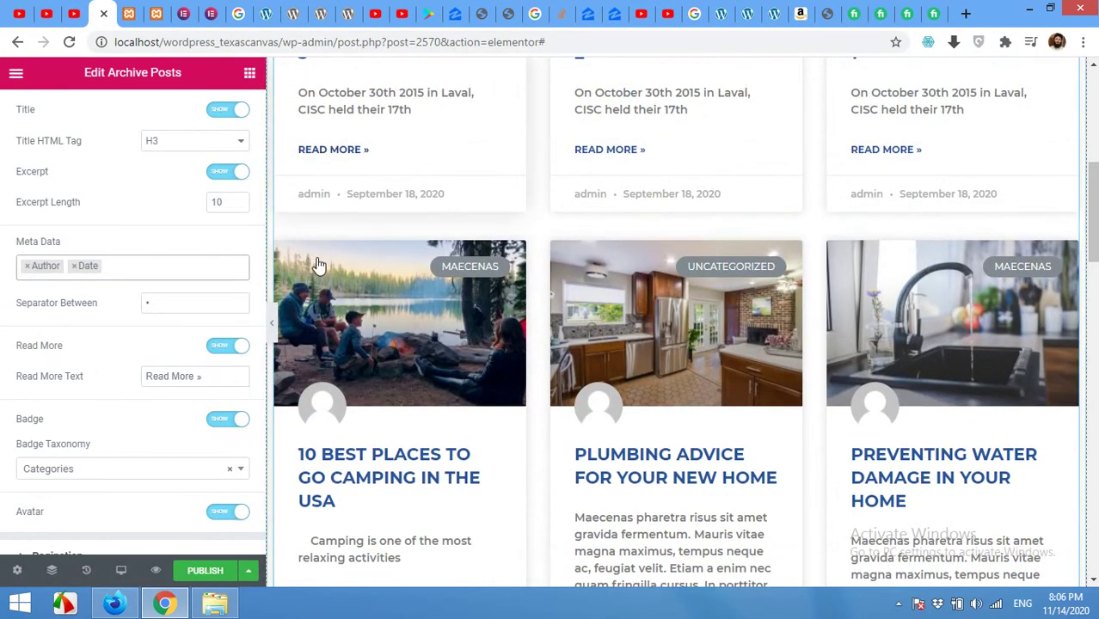
scroll(319, 339, up, 2)
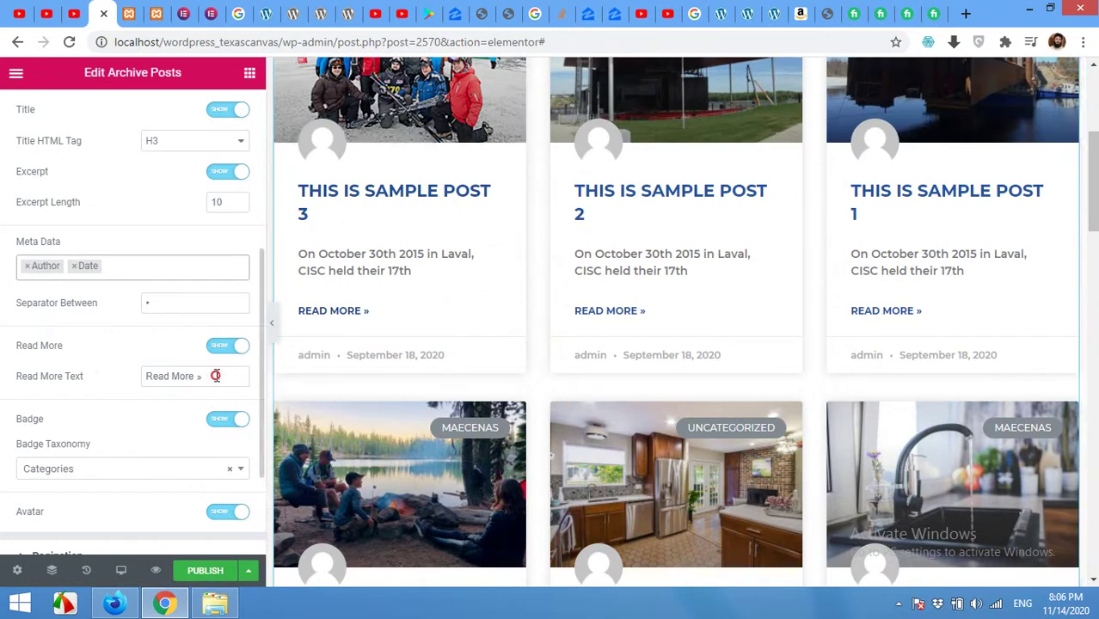
drag(215, 376, 141, 379)
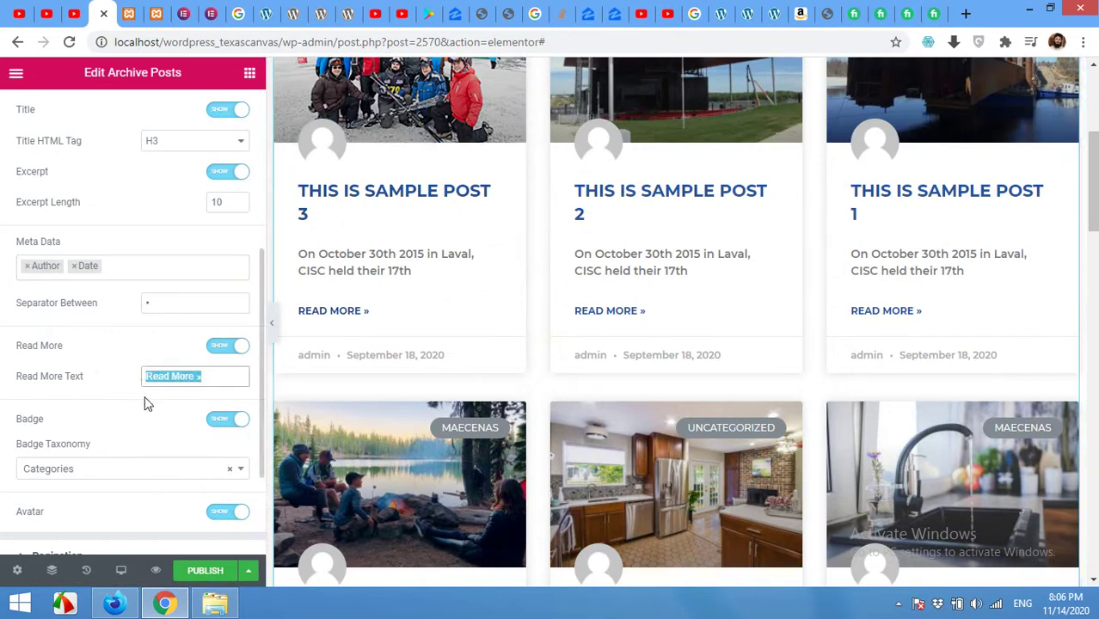
text(View Details)
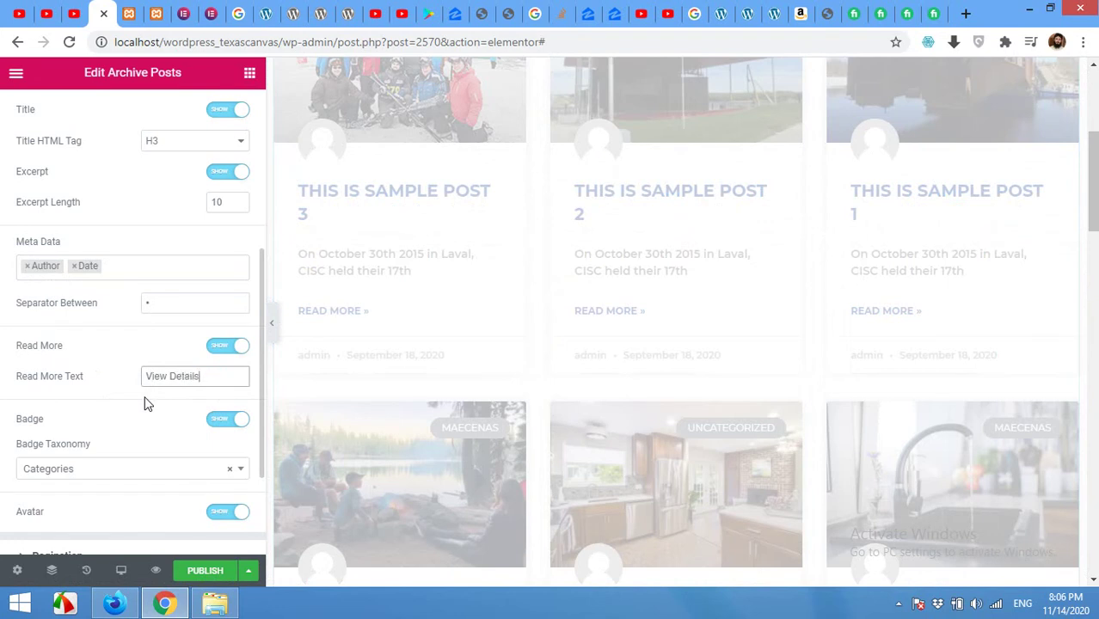
- Set the Archive Posts pagination type to Numbers + Previous/Next
scroll(146, 405, down, 1)
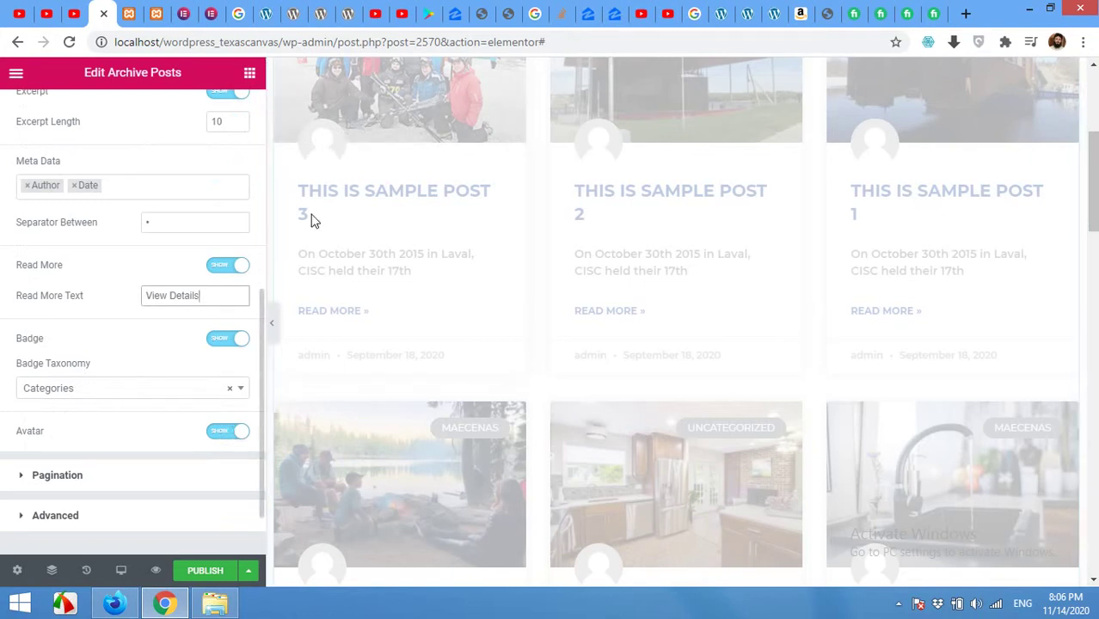
scroll(147, 356, down, 2)
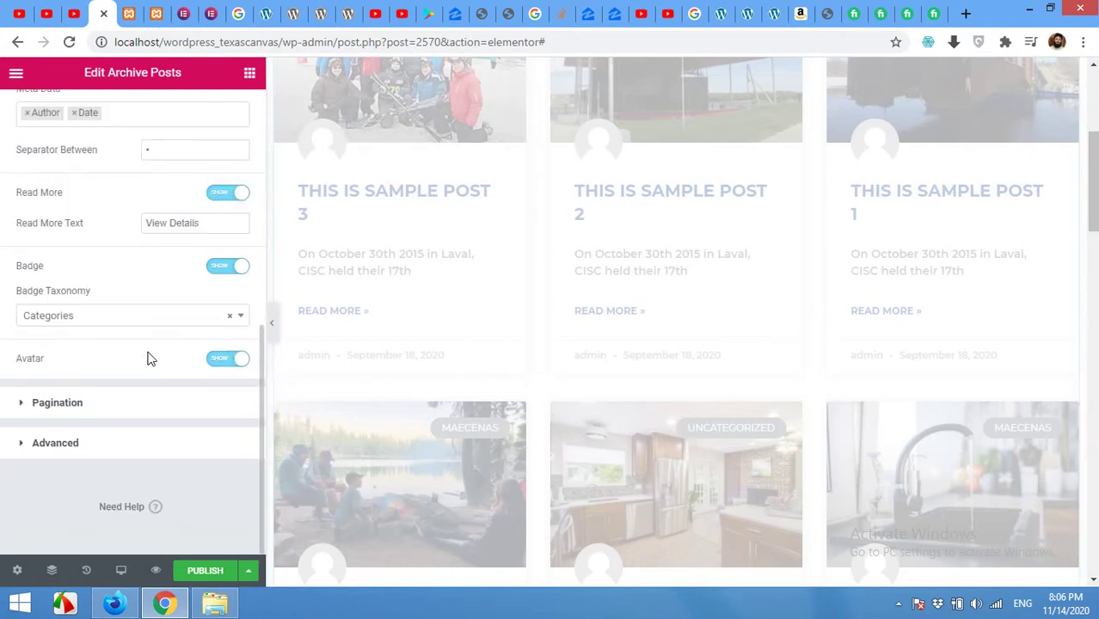
click(57, 404)
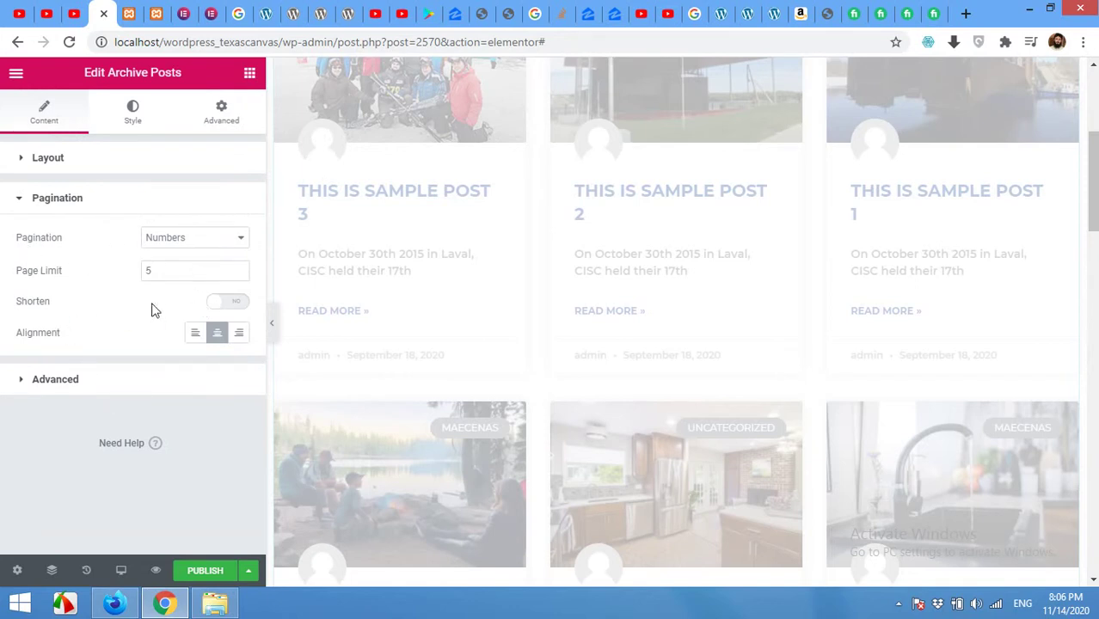
click(181, 241)
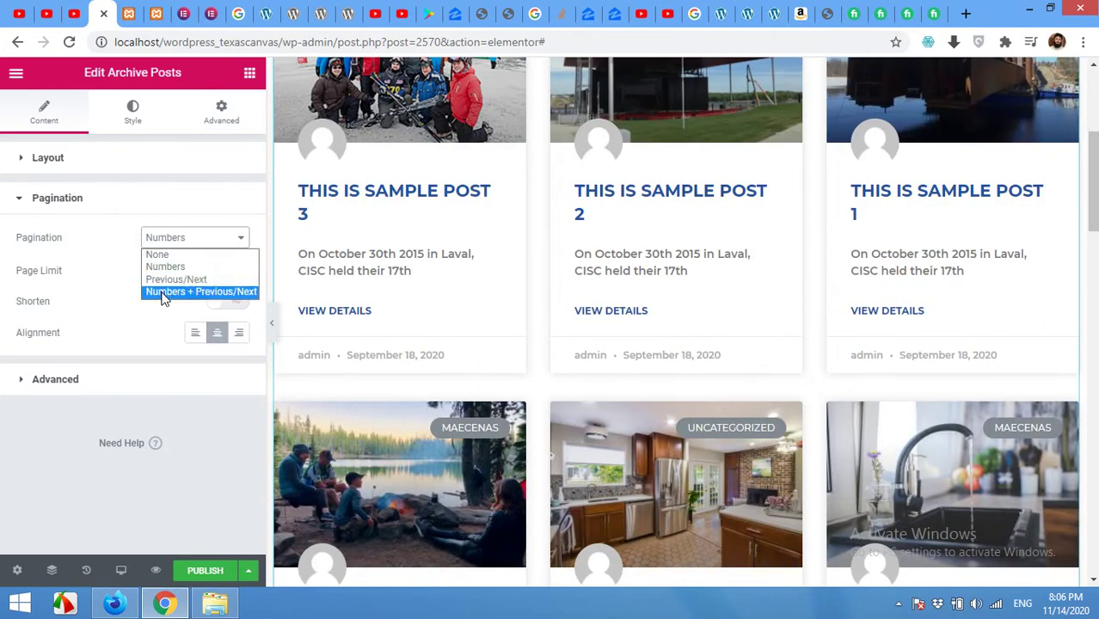
click(164, 292)
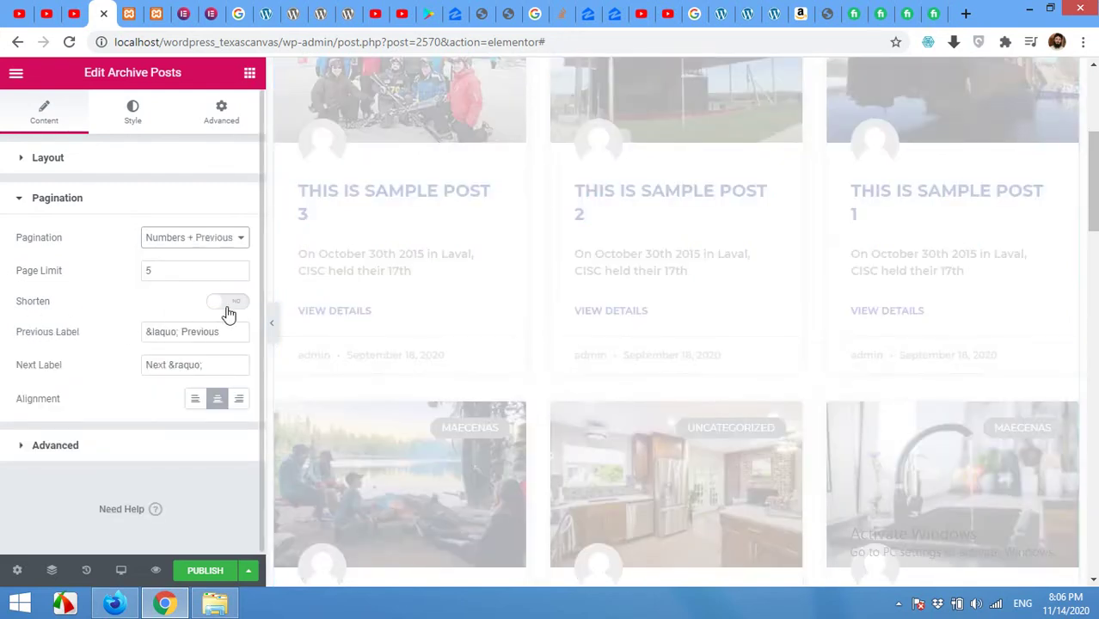
click(175, 268)
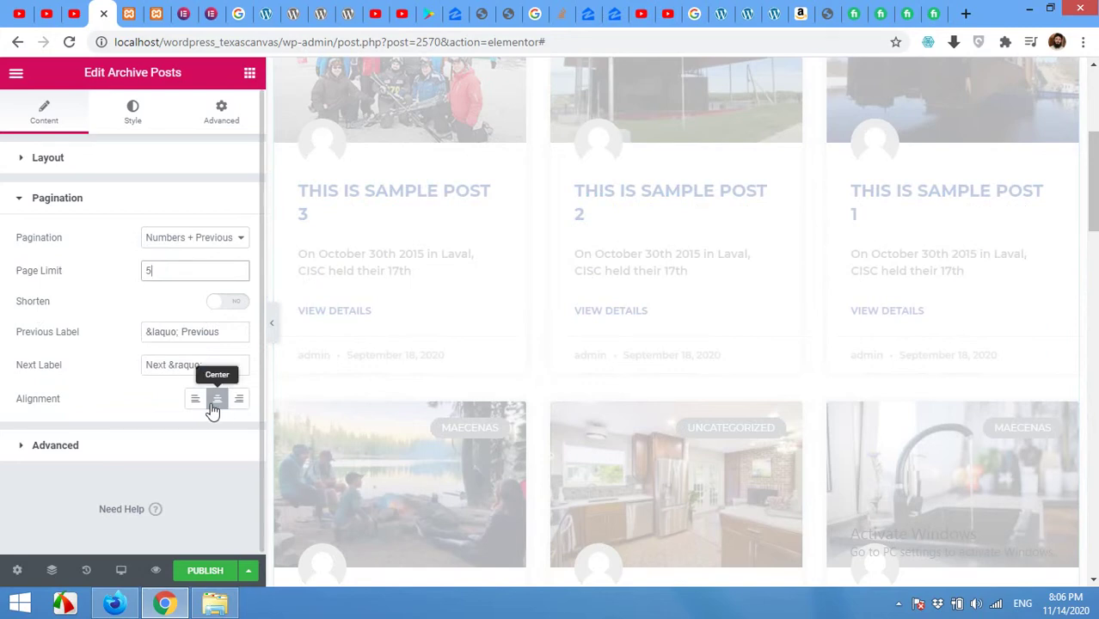
- Examine the archive post grid from its first cards to its end, checking the excerpts and the pagination area
scroll(639, 483, down, 12)
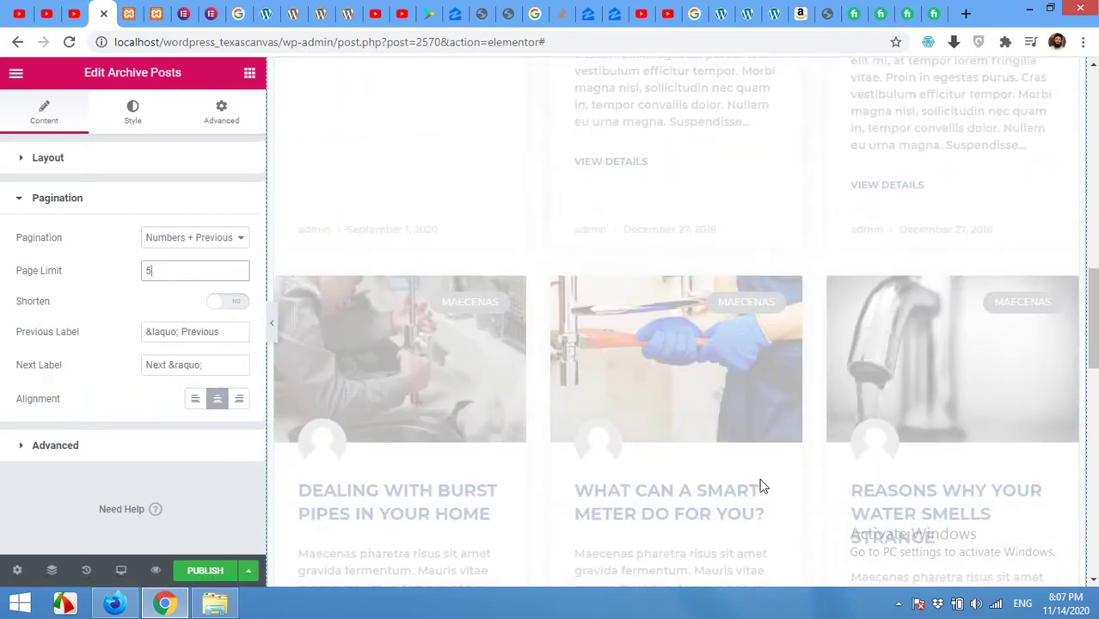
scroll(387, 448, down, 4)
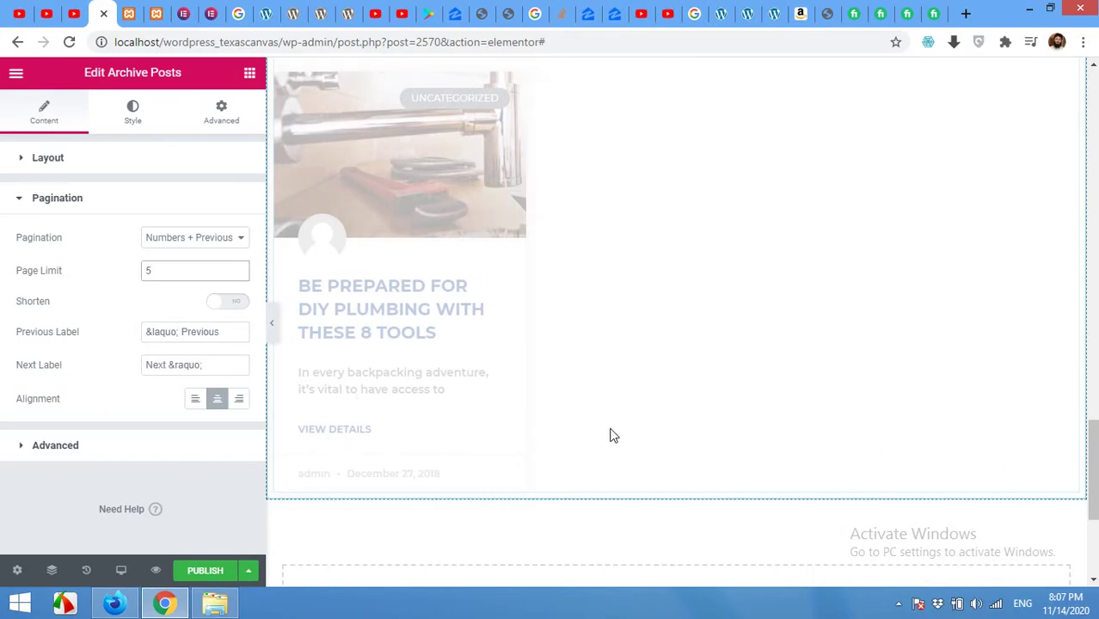
scroll(611, 434, up, 6)
scroll(481, 235, down, 5)
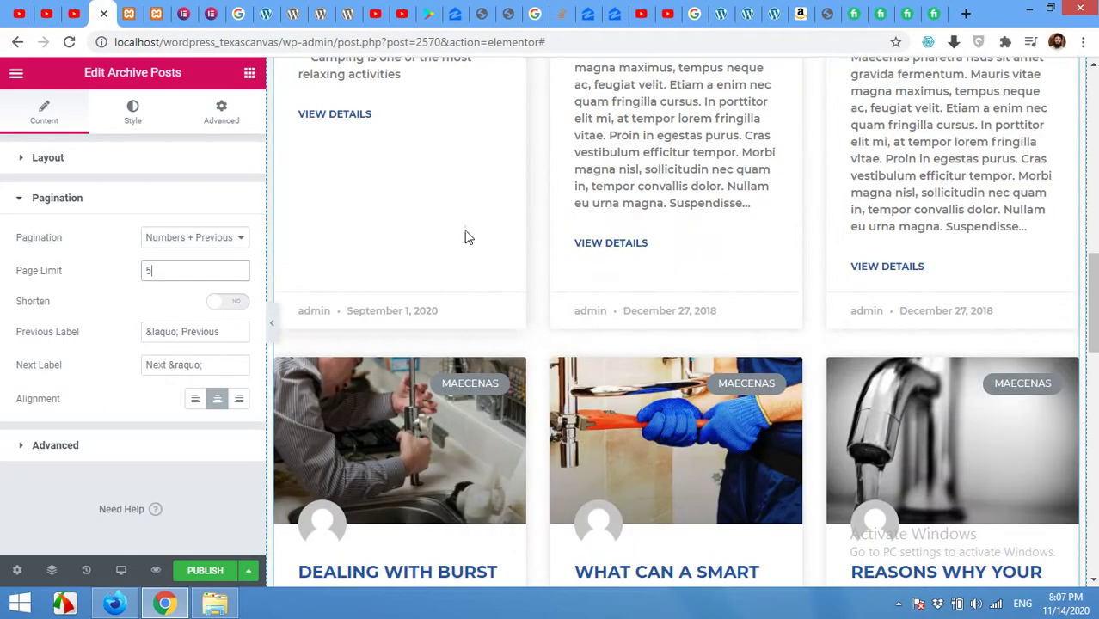
scroll(879, 452, up, 6)
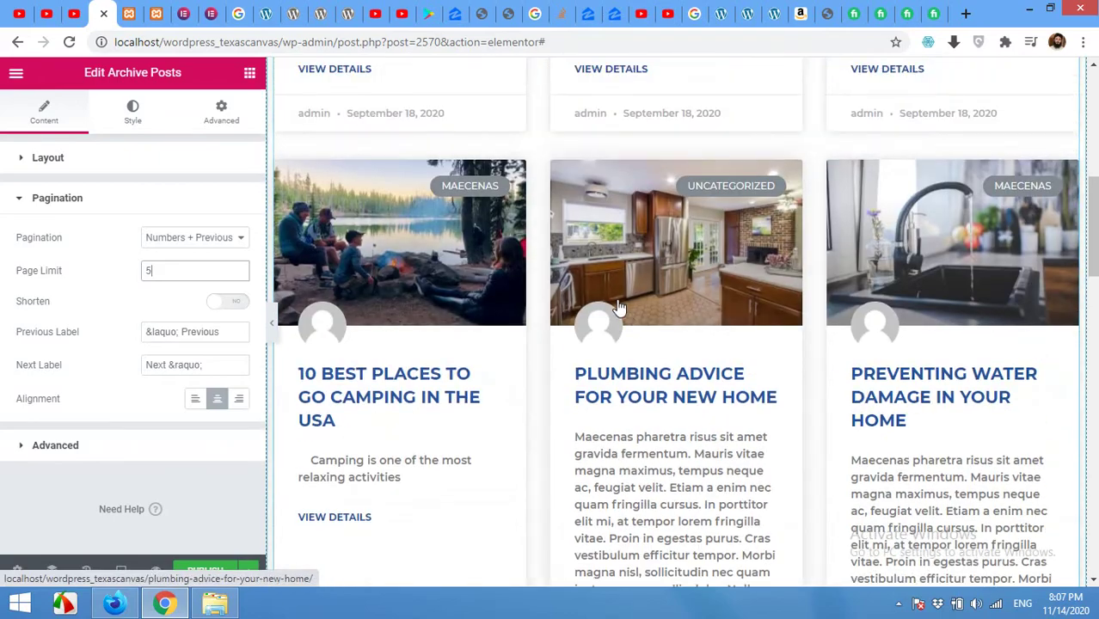
scroll(617, 299, up, 2)
scroll(721, 348, up, 2)
scroll(721, 349, down, 15)
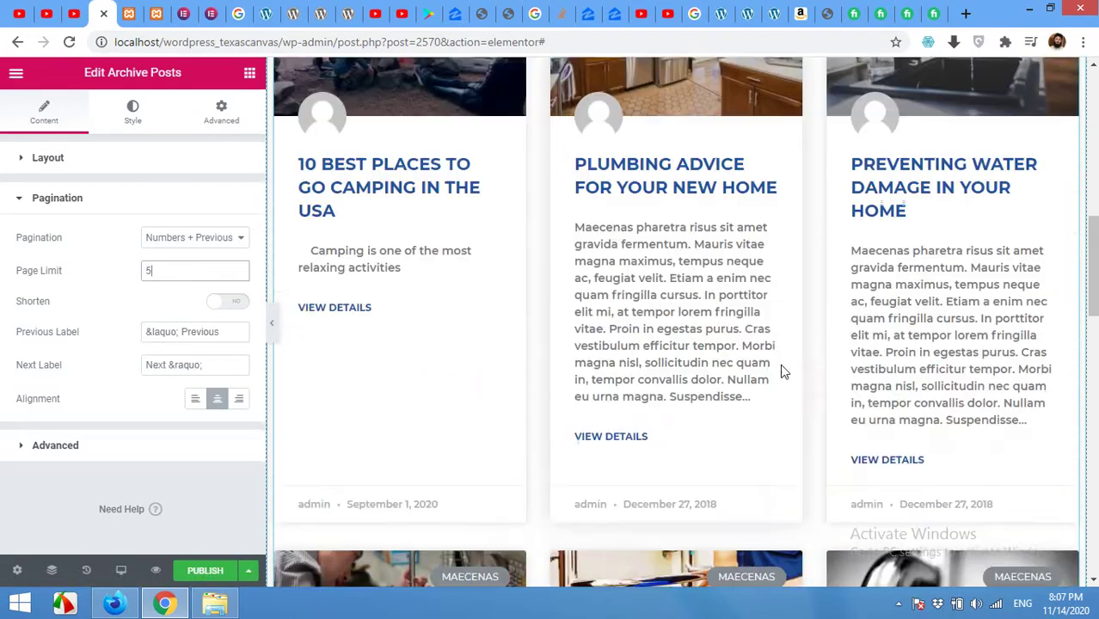
- Review the archive cards down to the last post and return to the archive title
scroll(800, 398, up, 12)
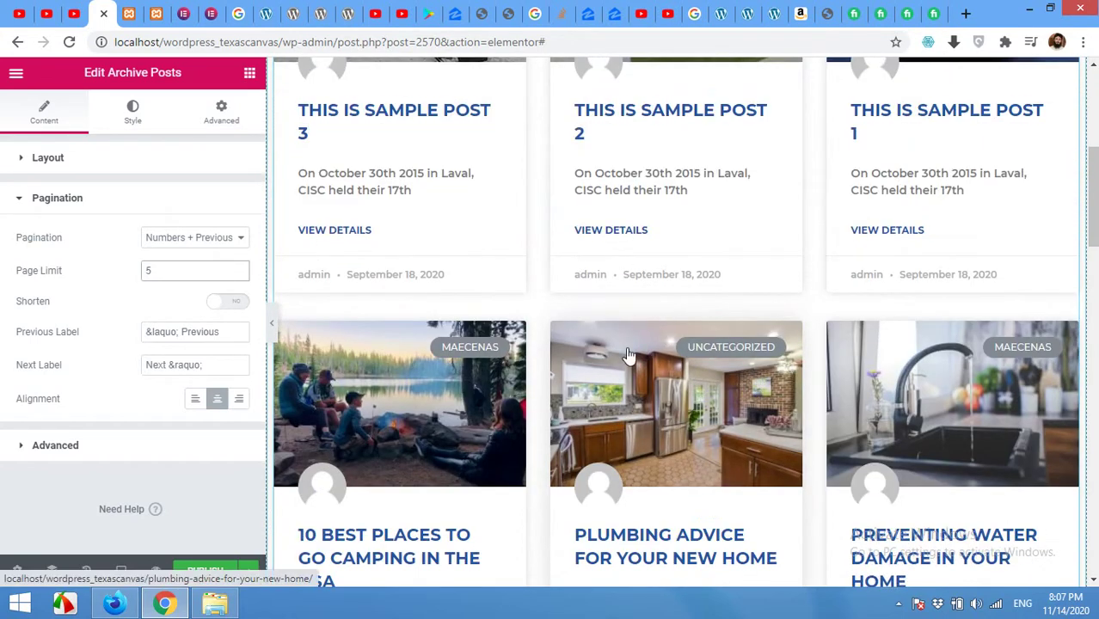
scroll(538, 313, down, 5)
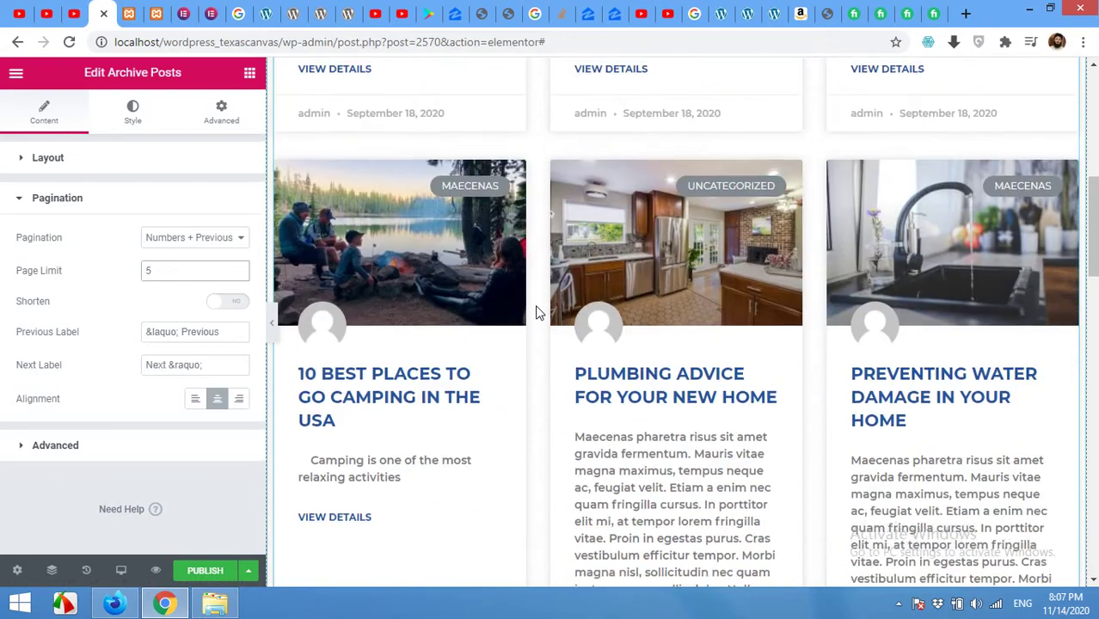
scroll(537, 312, down, 2)
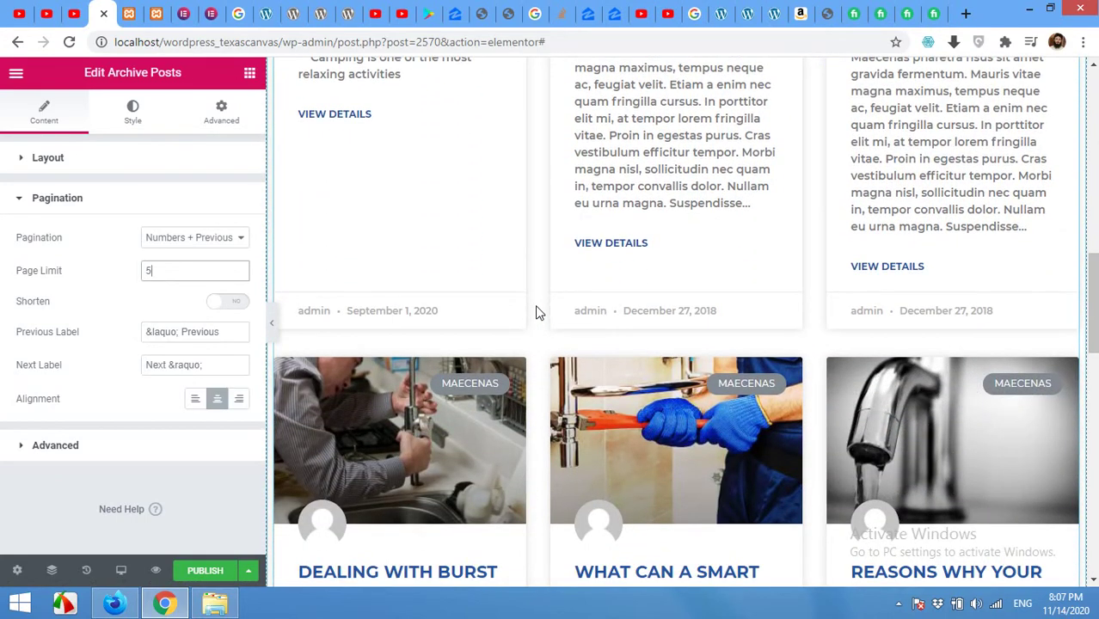
scroll(538, 308, down, 7)
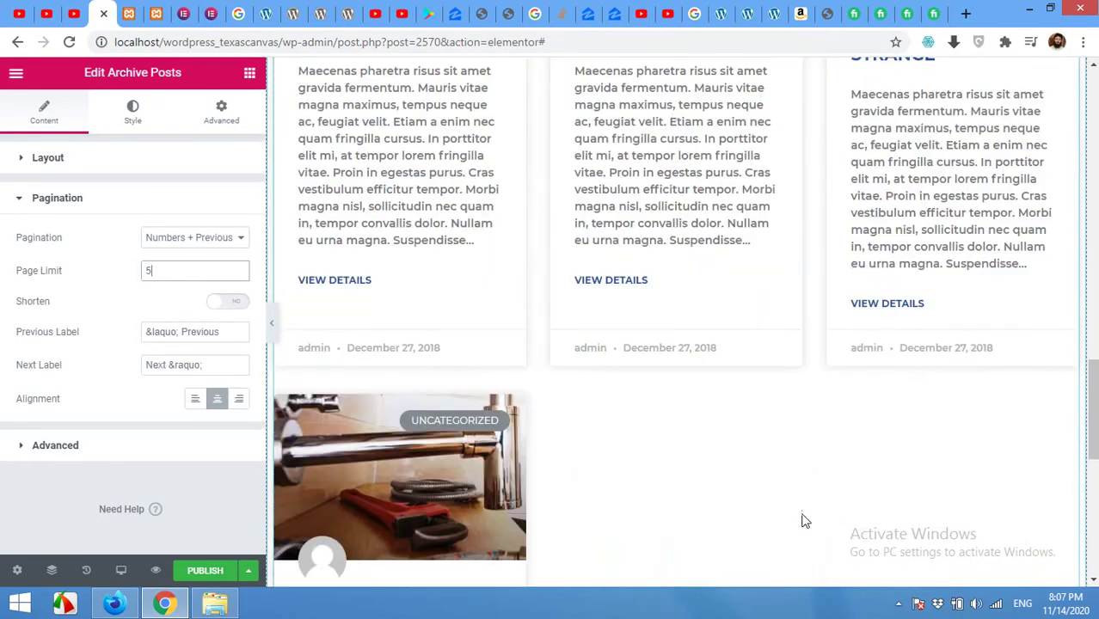
scroll(557, 400, up, 13)
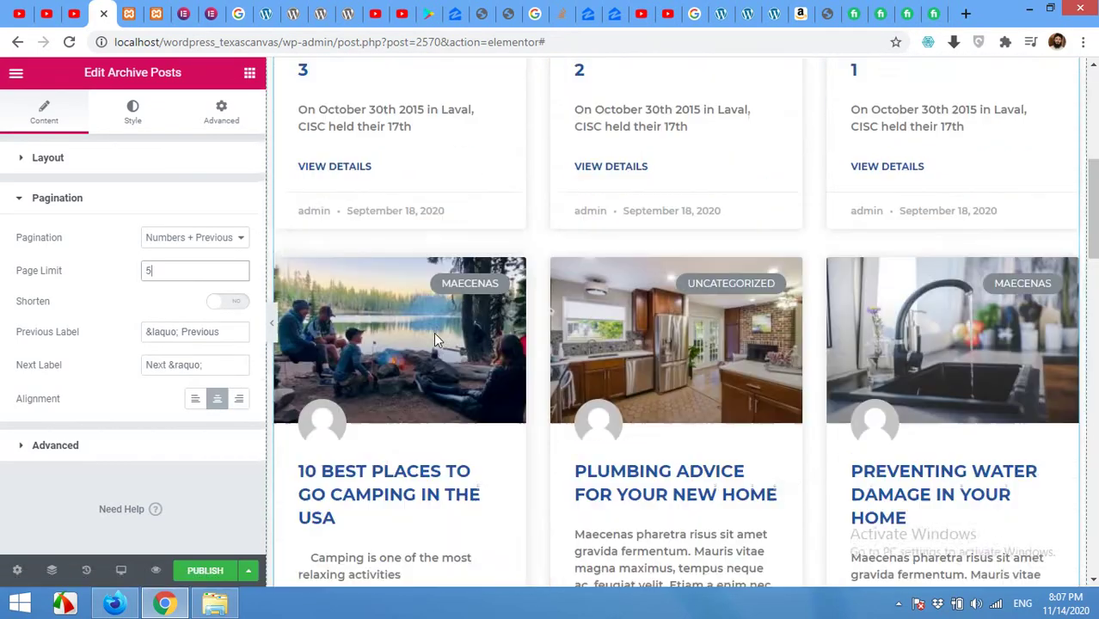
scroll(433, 332, up, 5)
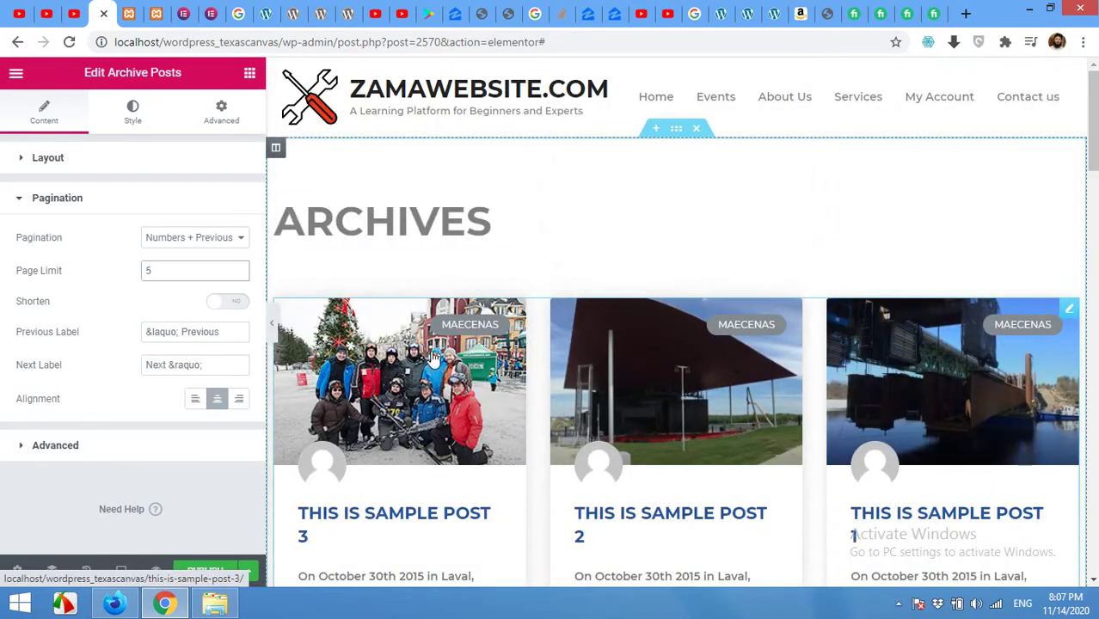
- Publish the template with an Include display condition for All Archives and save the publish settings
click(217, 570)
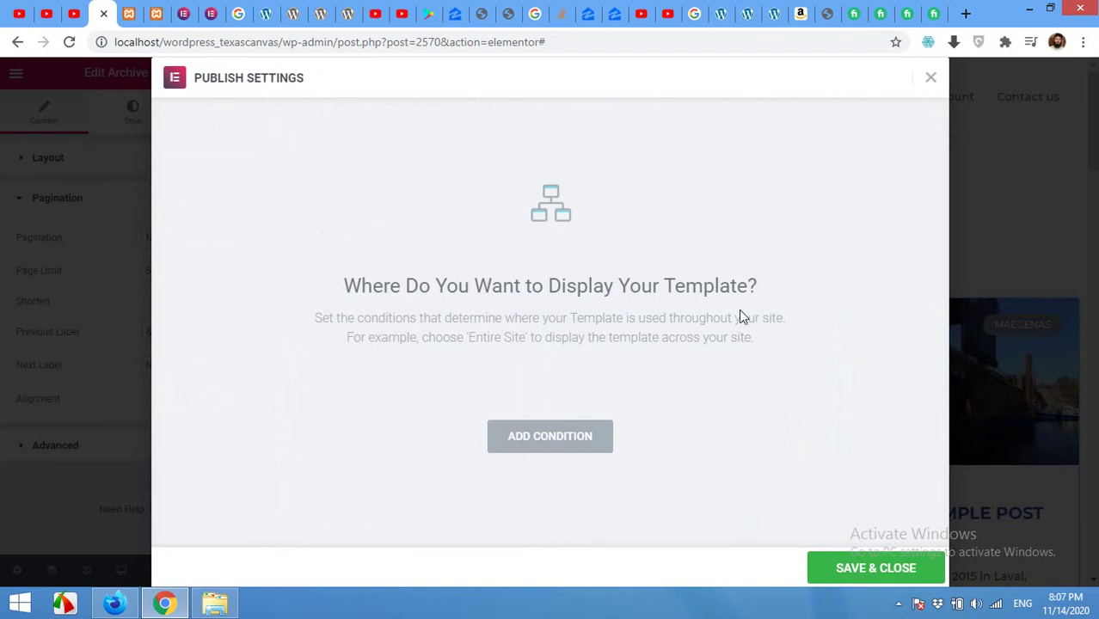
click(551, 440)
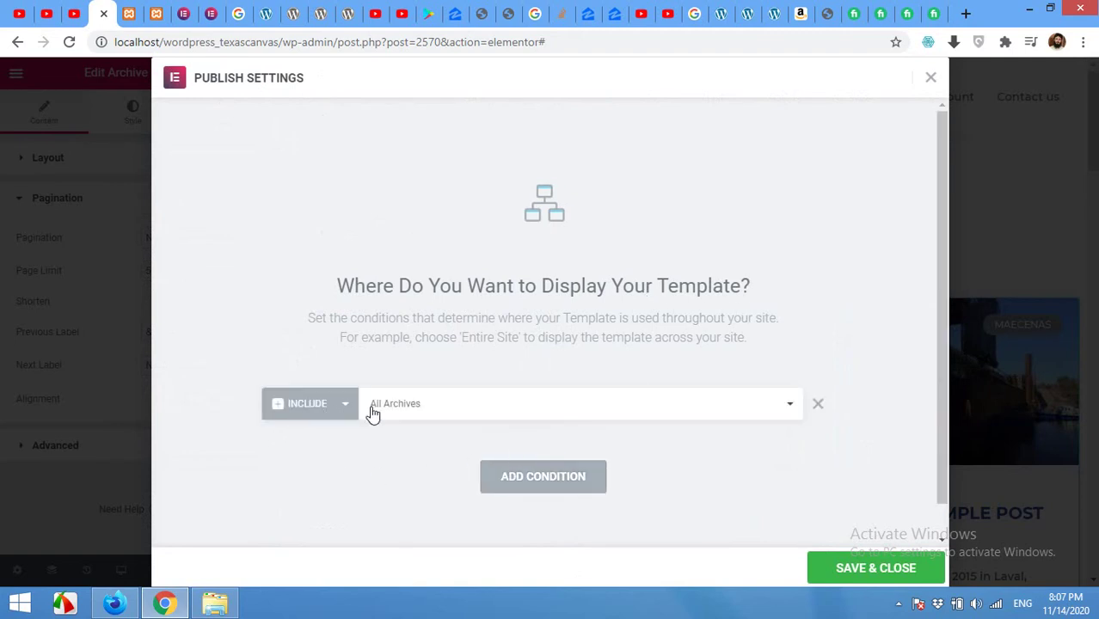
click(422, 410)
click(422, 410)
click(432, 411)
click(434, 412)
click(871, 571)
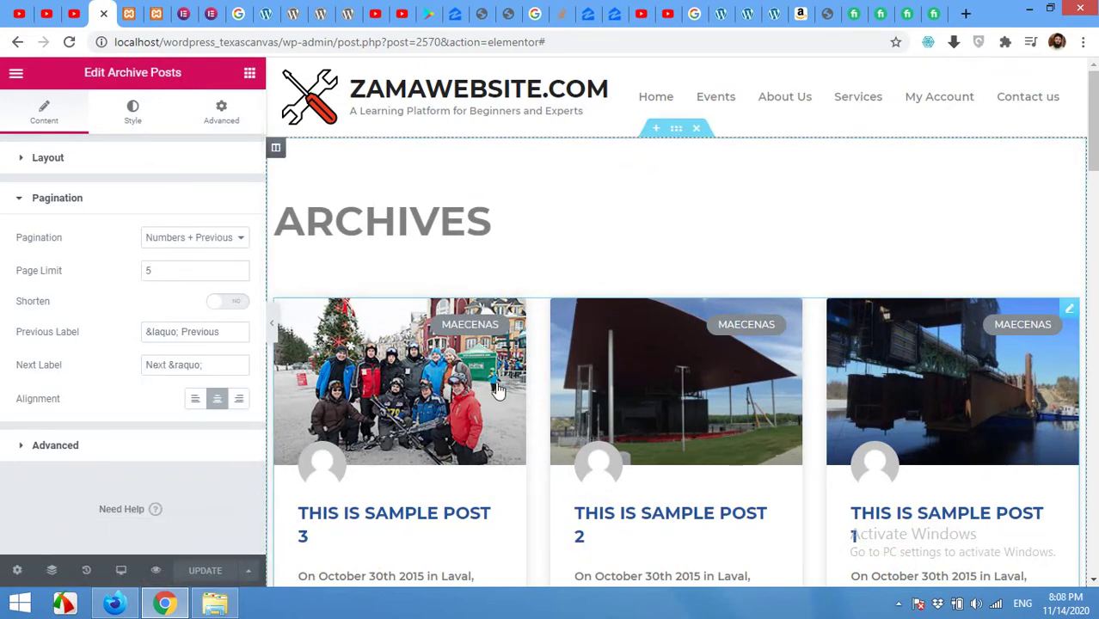
- Open a preview of the published template and check its archive title and first row of post cards
click(156, 572)
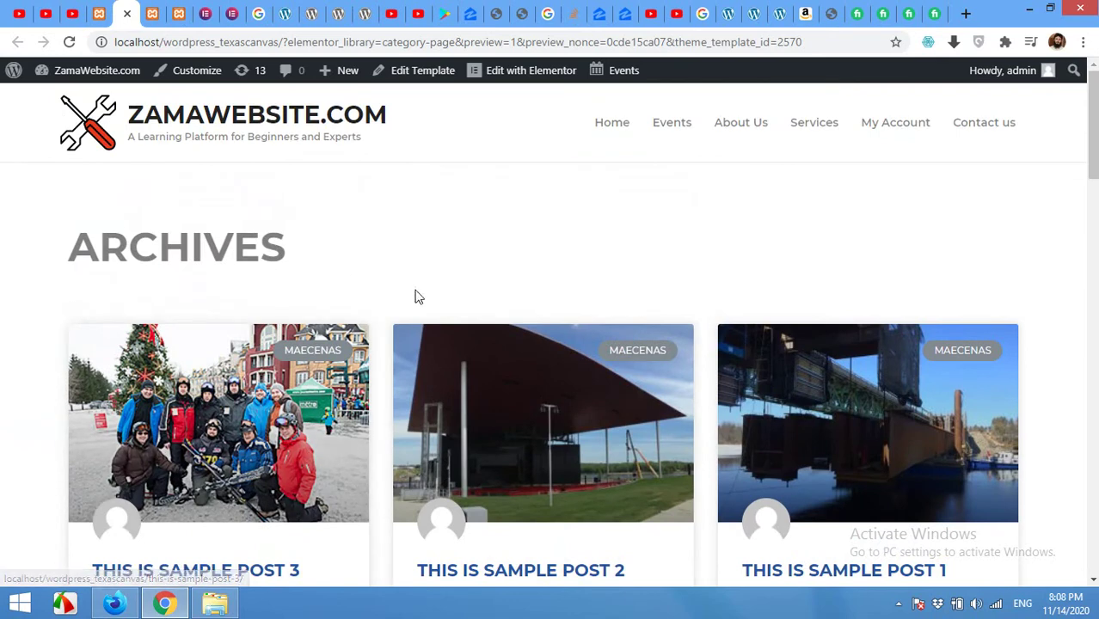
scroll(573, 351, down, 2)
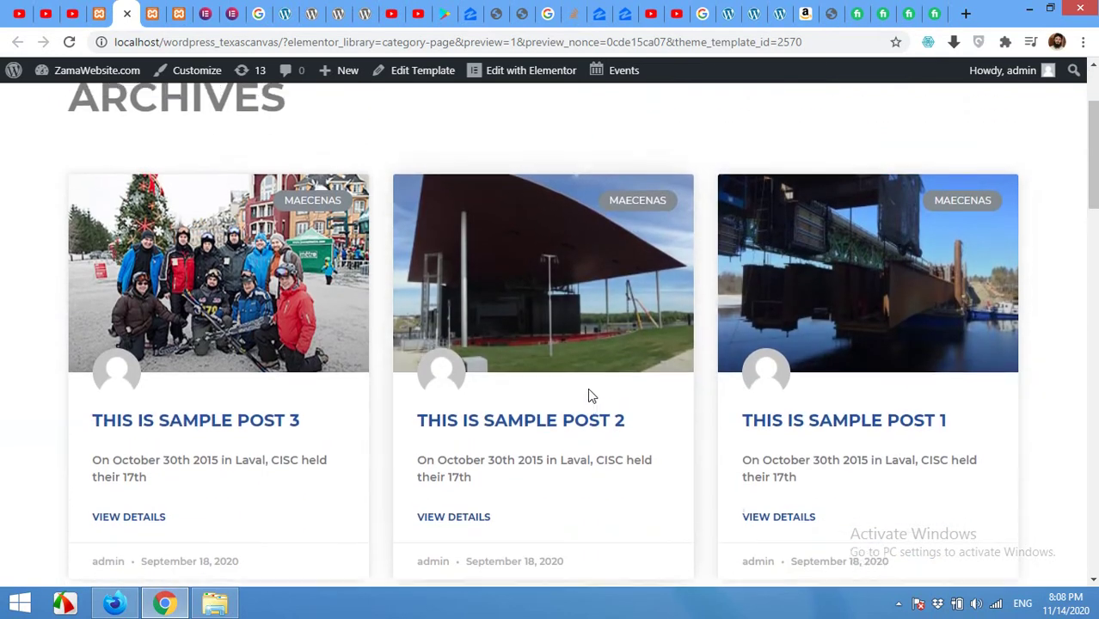
scroll(589, 395, up, 2)
scroll(339, 357, down, 2)
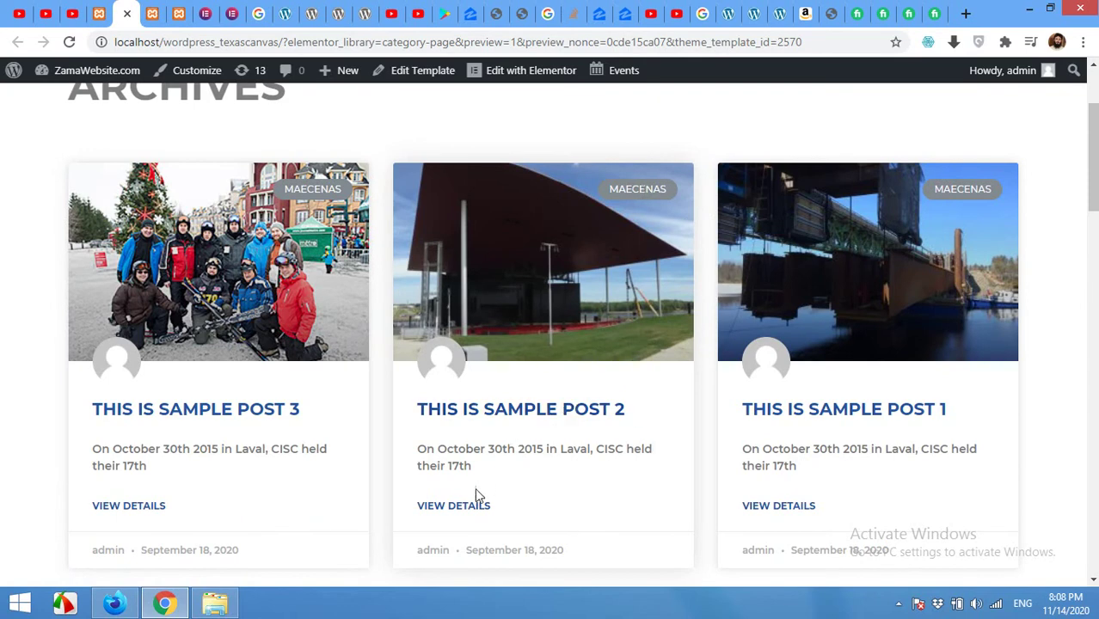
scroll(478, 493, down, 1)
scroll(697, 461, up, 3)
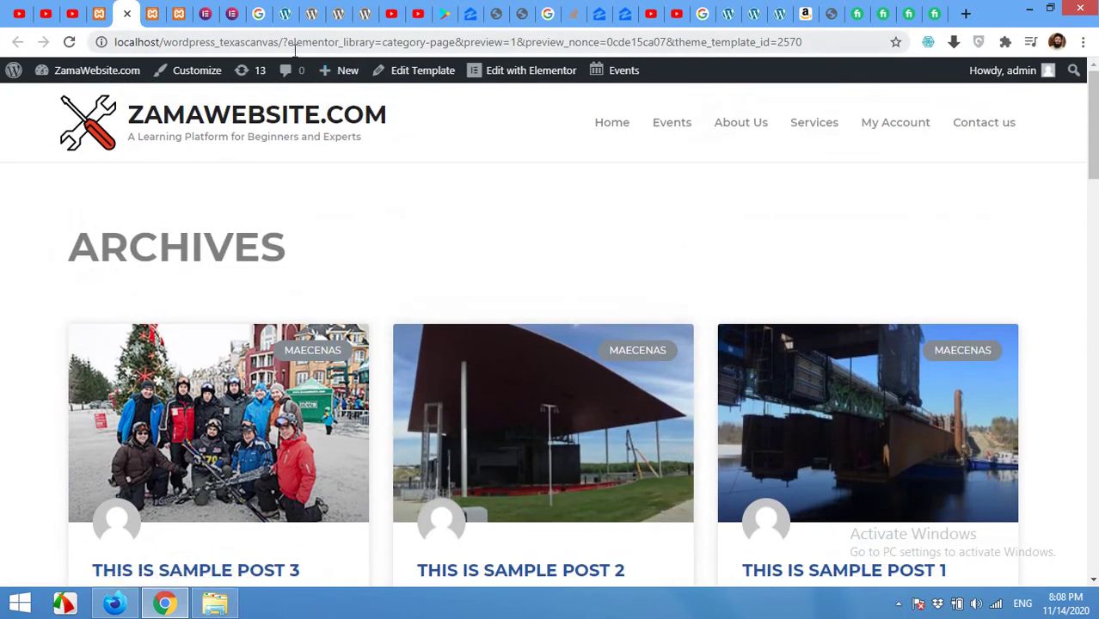
- Switch to the Maecenas category page, reload it, and check its post cards through to the end
right_click(280, 128)
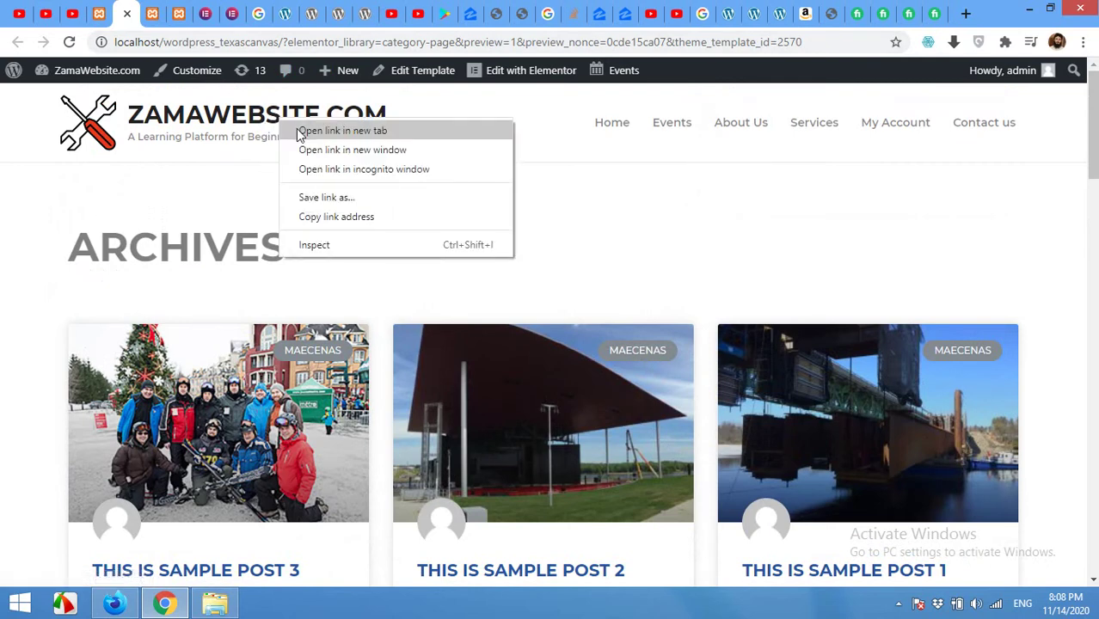
key(ctrl+Tab)
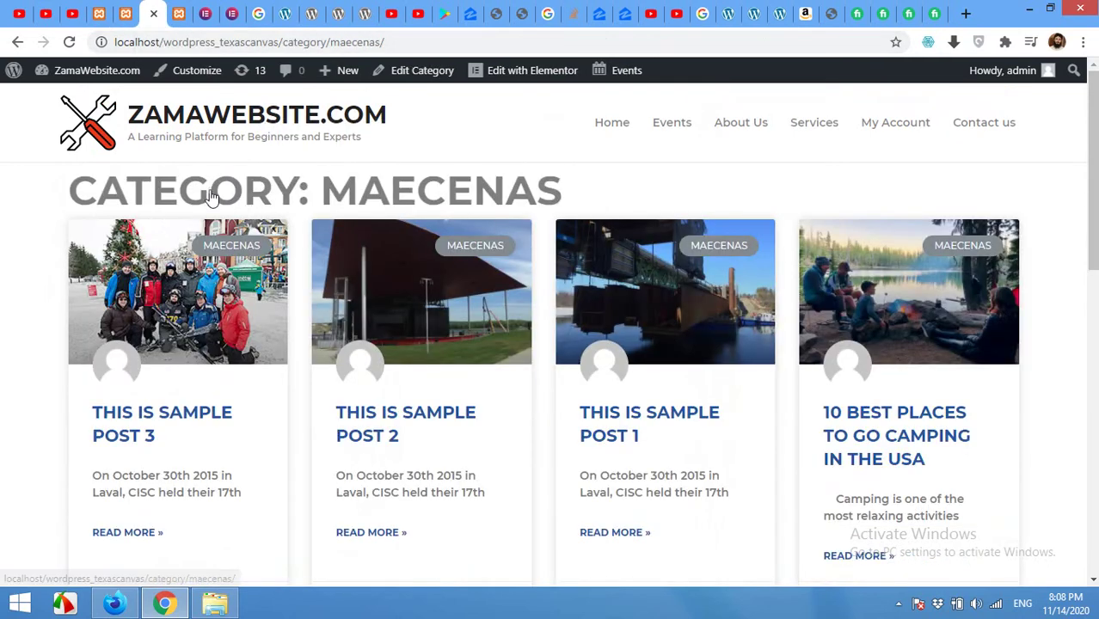
click(70, 43)
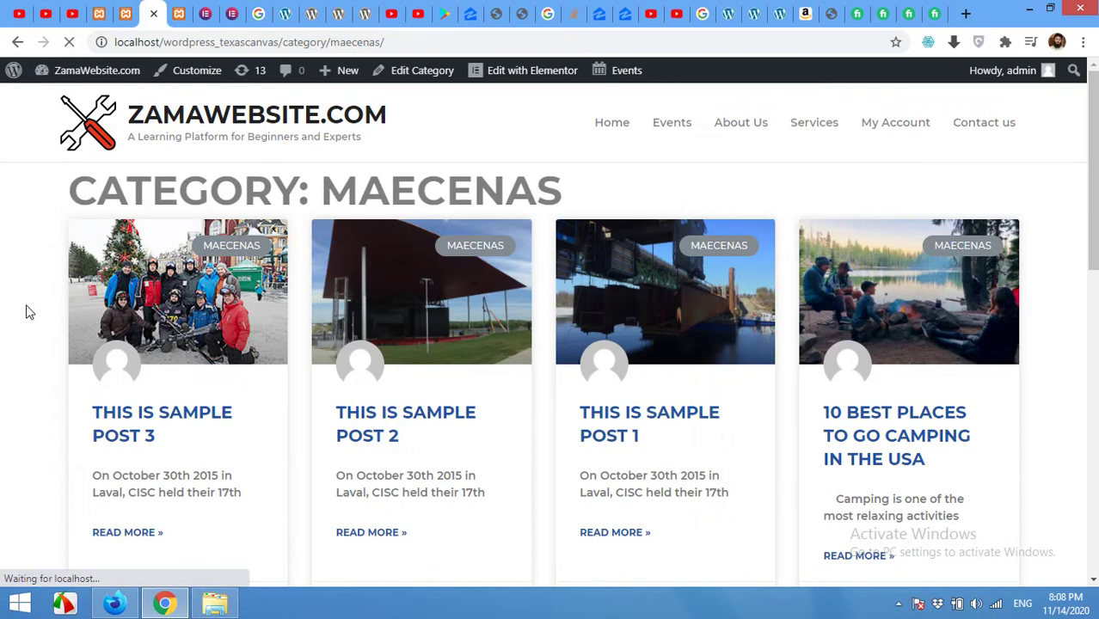
scroll(319, 418, down, 3)
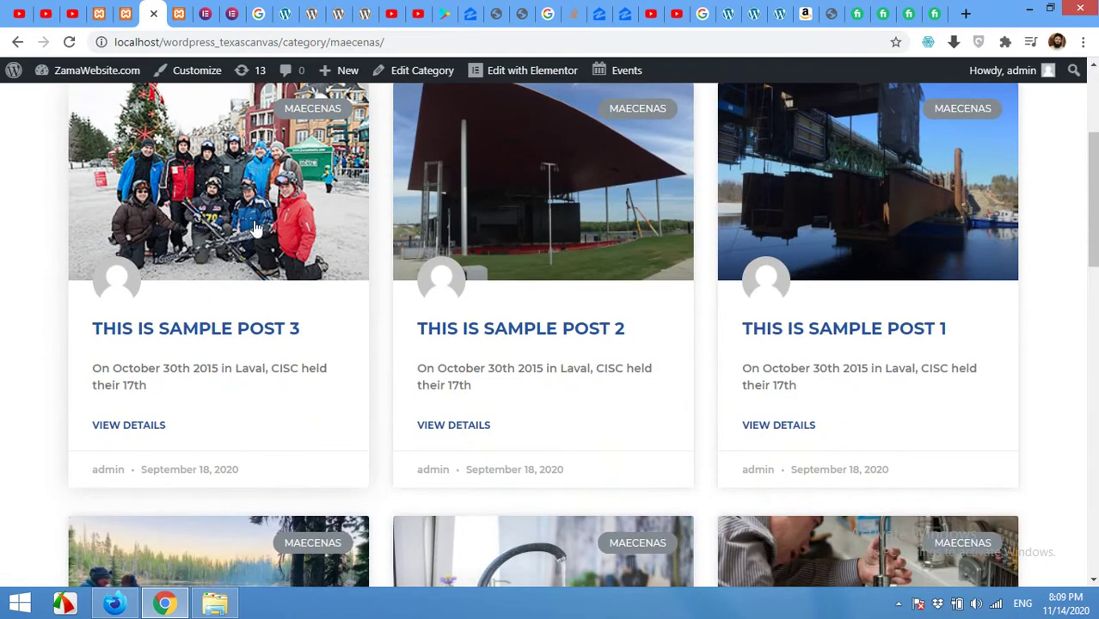
scroll(754, 295, down, 9)
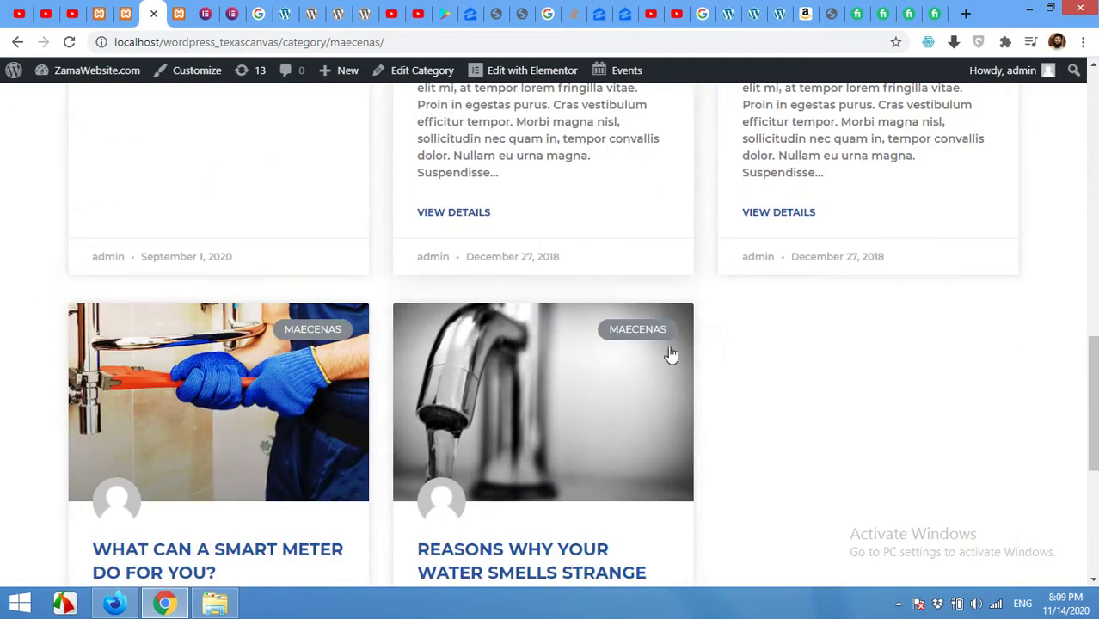
scroll(663, 370, down, 2)
scroll(636, 400, up, 15)
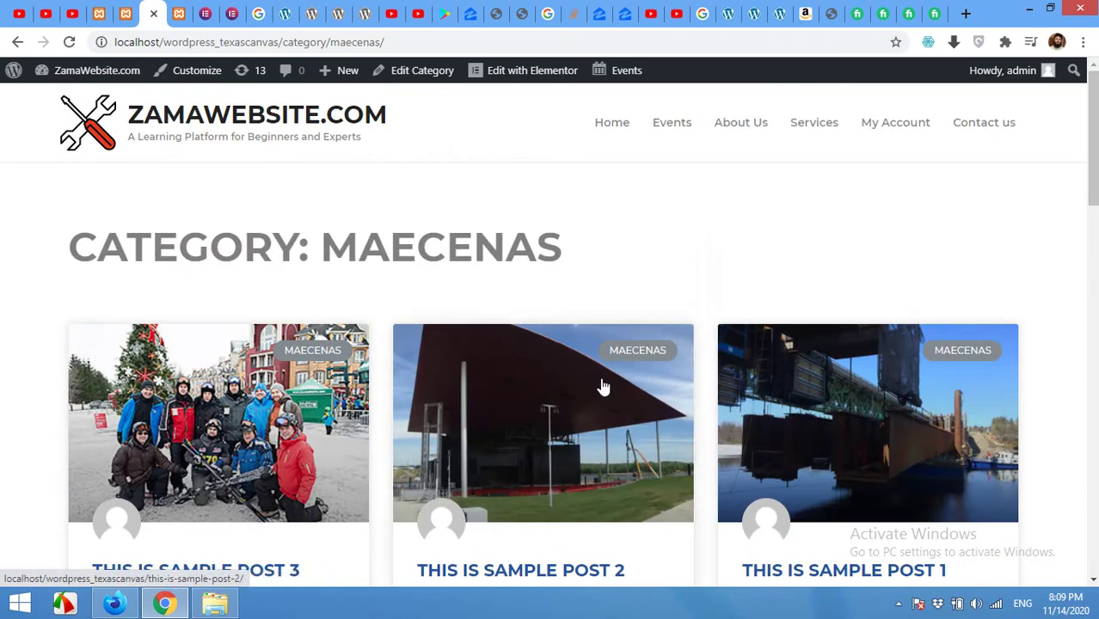
- Return to the template editor, try the Archive Posts layout with 2 columns, and change it to 4 columns
click(101, 8)
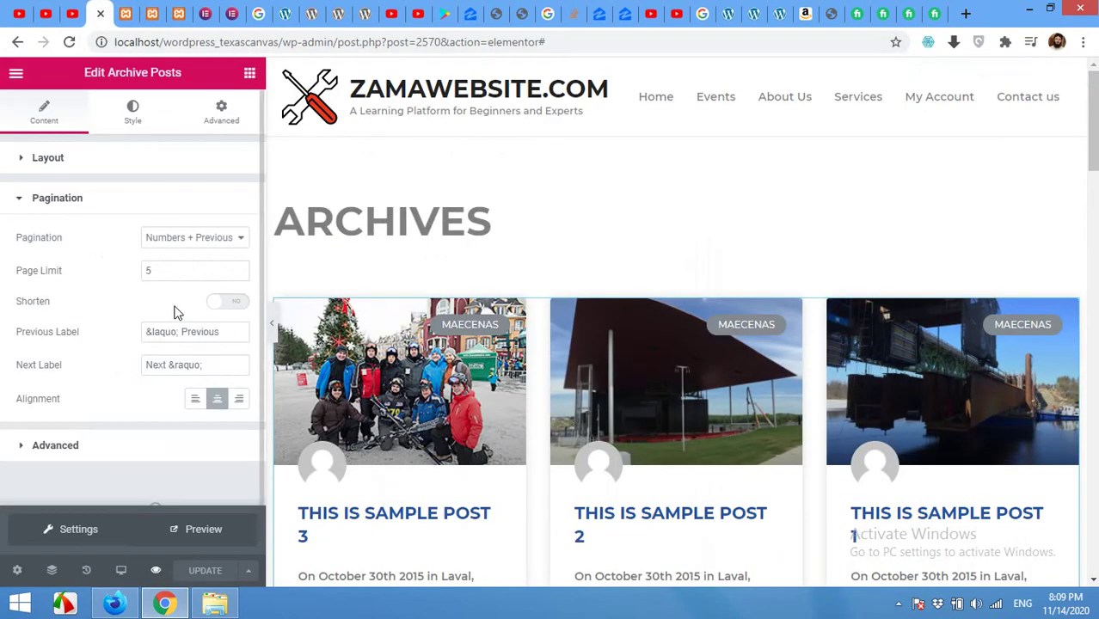
click(50, 158)
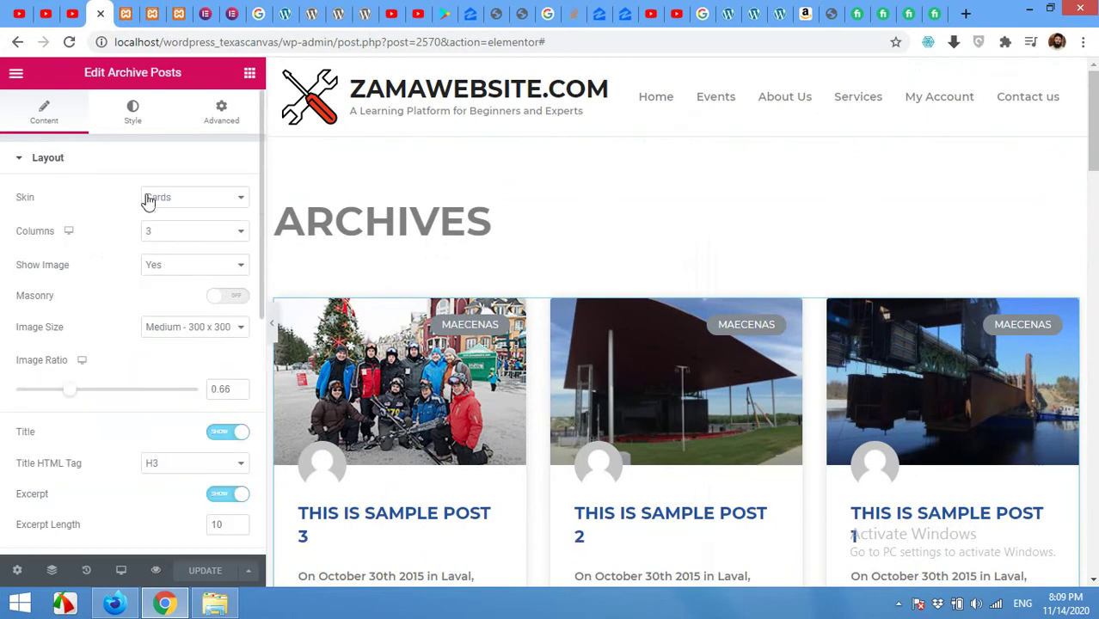
click(175, 233)
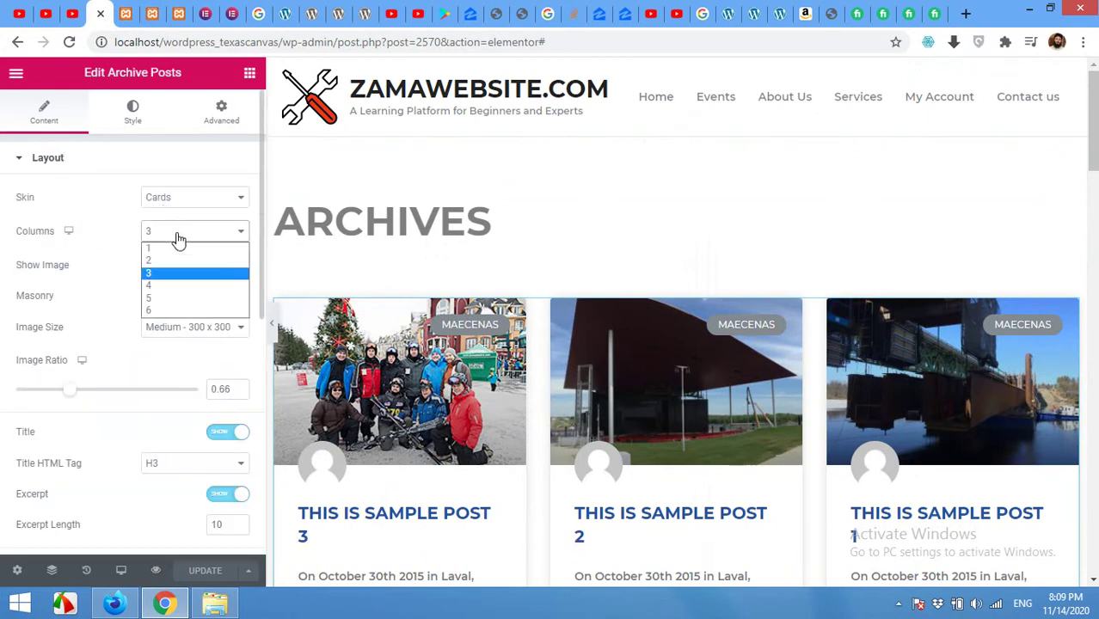
click(165, 259)
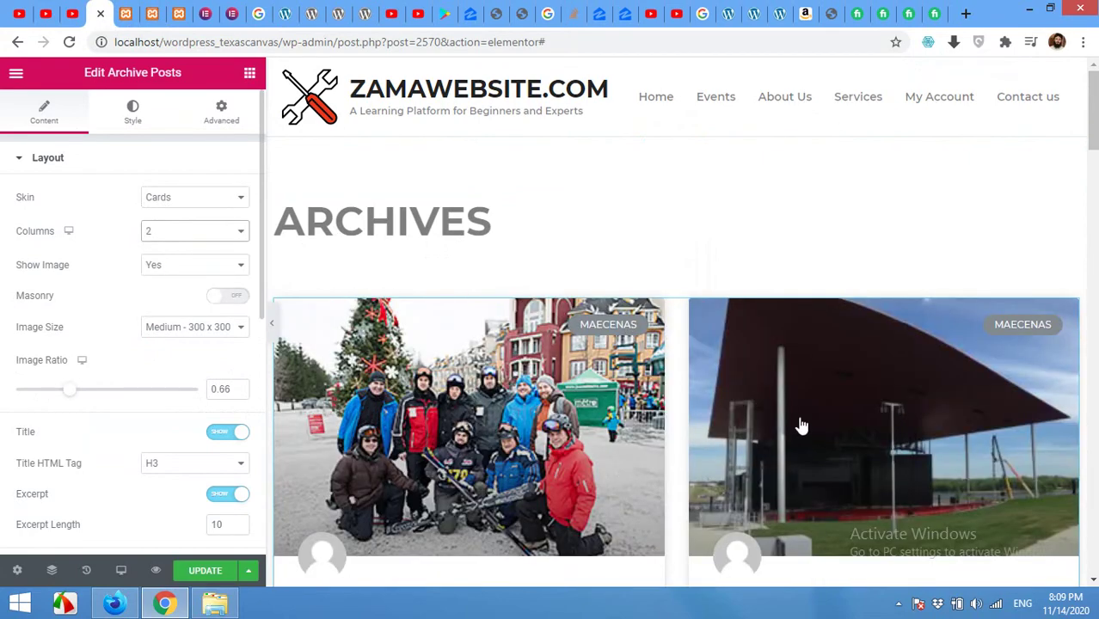
scroll(797, 425, down, 5)
scroll(357, 298, up, 5)
click(204, 235)
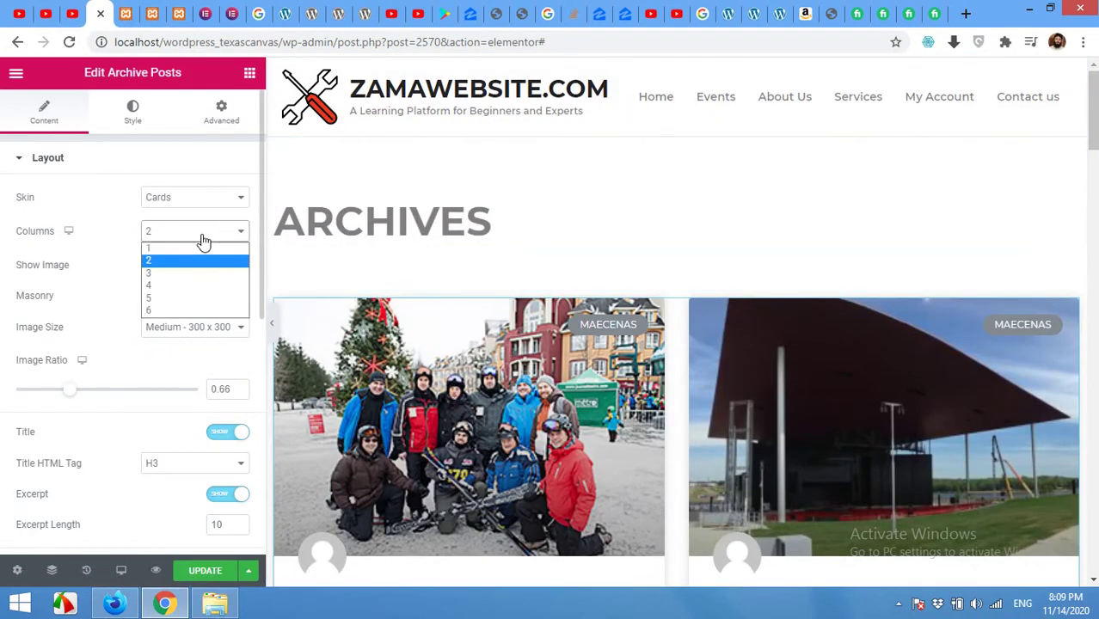
click(155, 285)
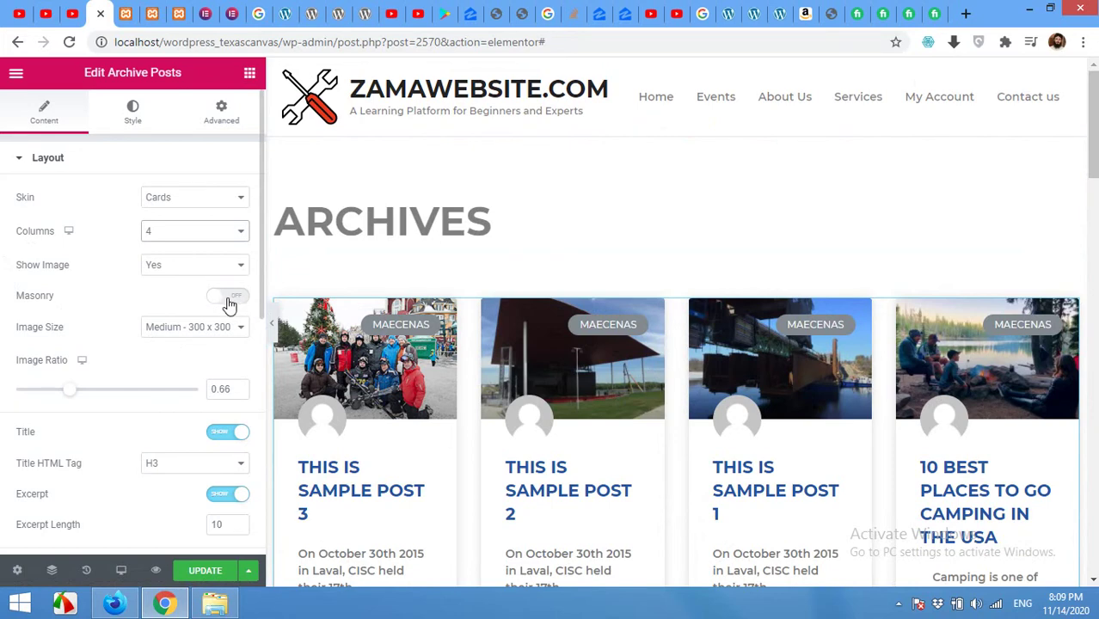
- Turn on Masonry for the Archive Posts layout and check the card arrangement
scroll(181, 305, down, 1)
click(227, 216)
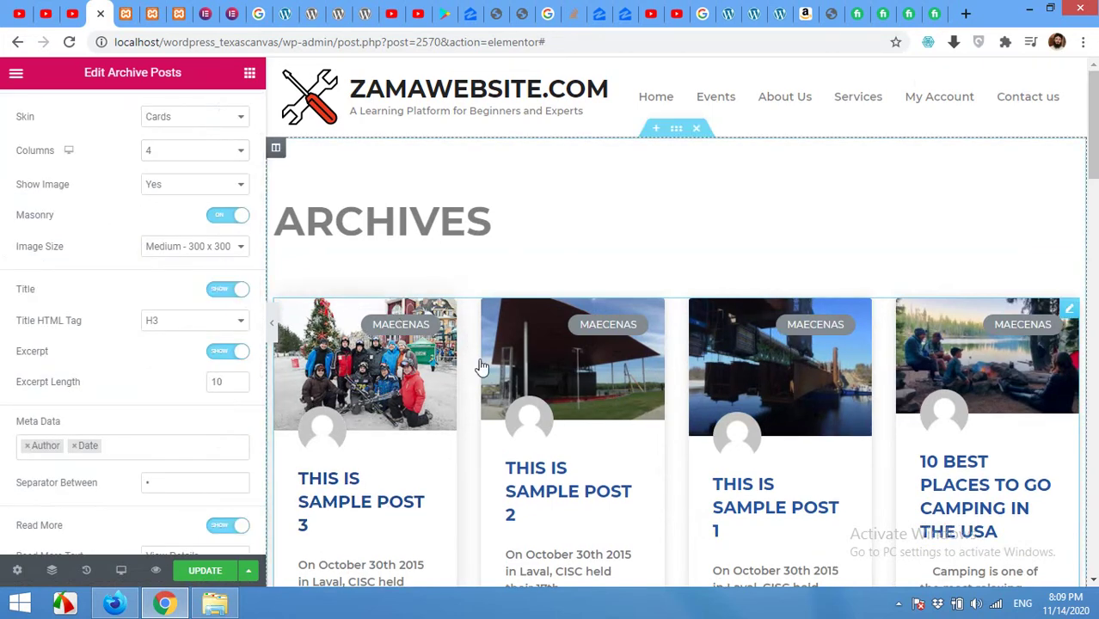
scroll(859, 466, down, 3)
scroll(829, 440, up, 3)
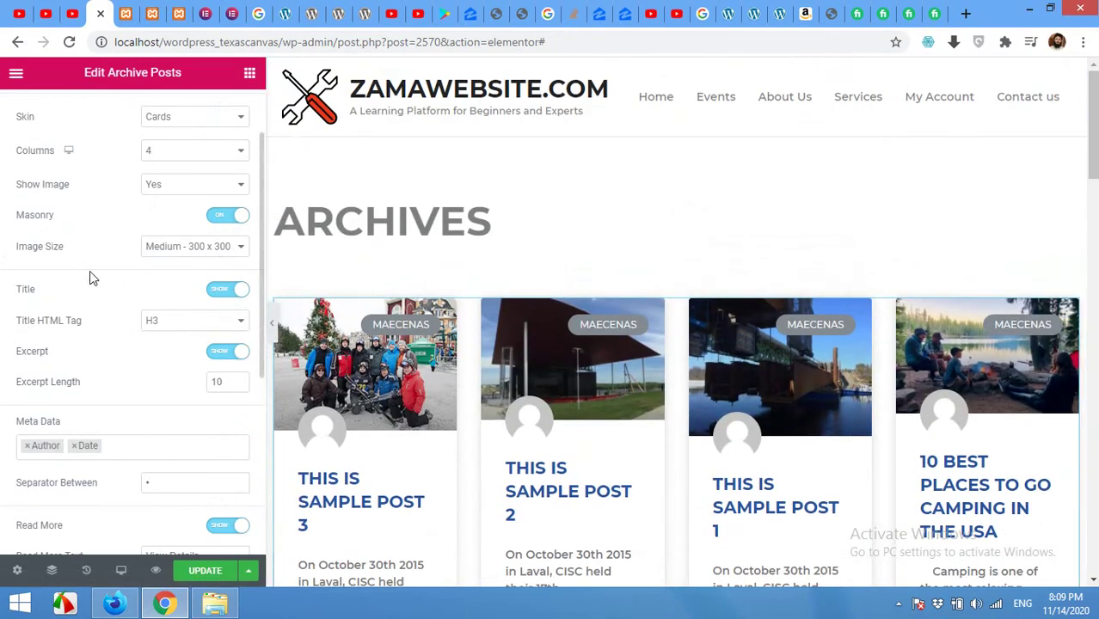
- Choose Medium - 300 x 300 as the image size of the post cards
scroll(93, 278, up, 2)
scroll(126, 338, down, 2)
click(173, 248)
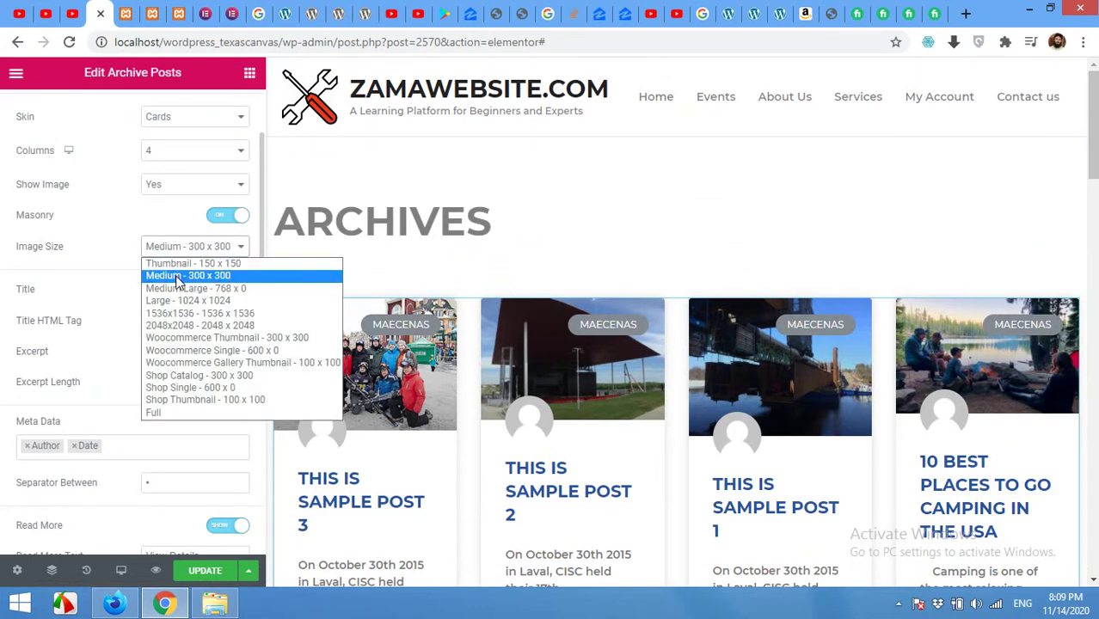
click(215, 277)
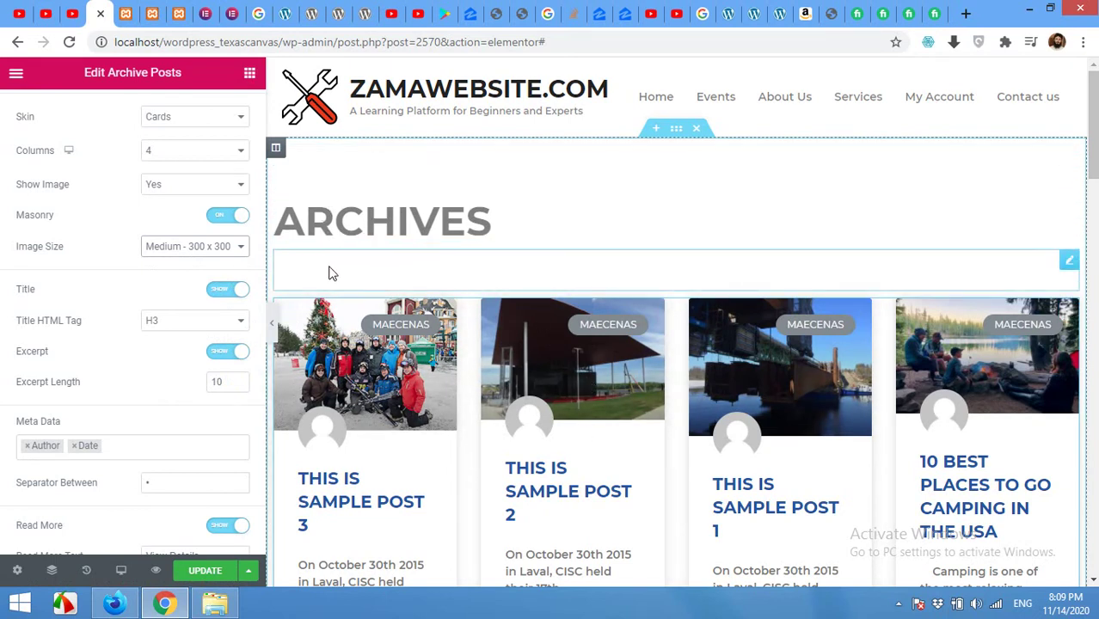
- Look through the remaining Archive Posts layout options and open the Nothing Found Message setting
scroll(107, 326, down, 2)
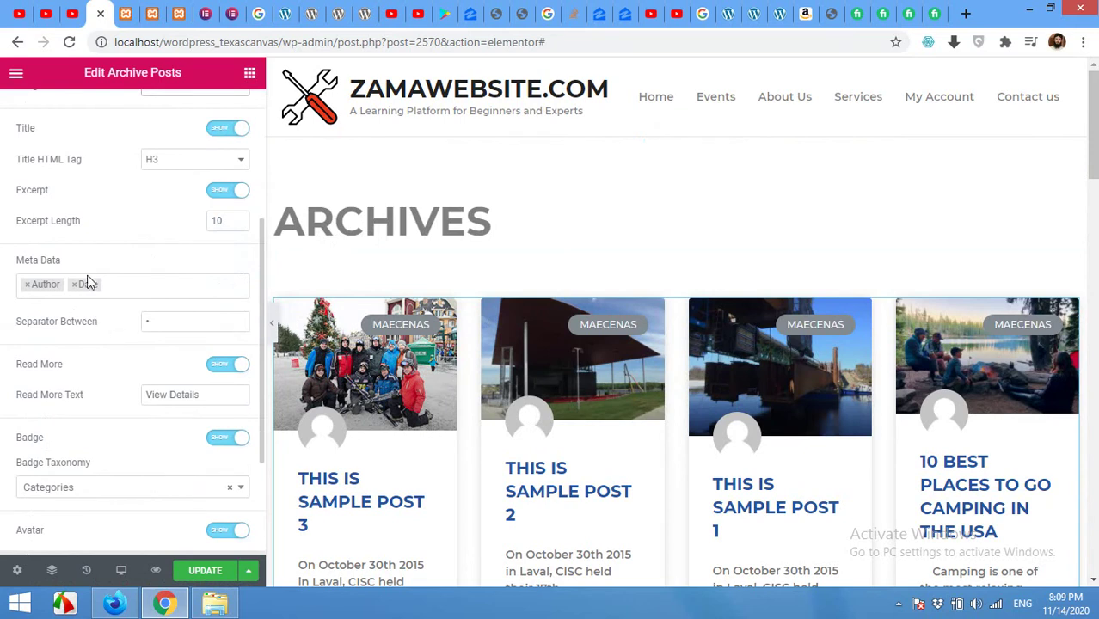
scroll(91, 277, up, 1)
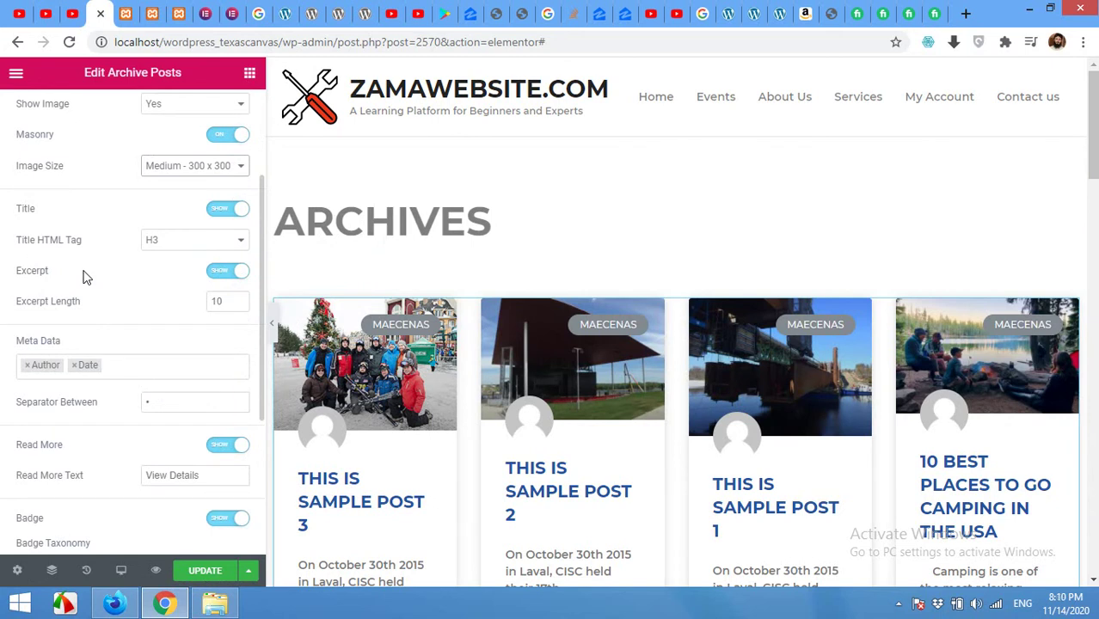
scroll(86, 396, down, 1)
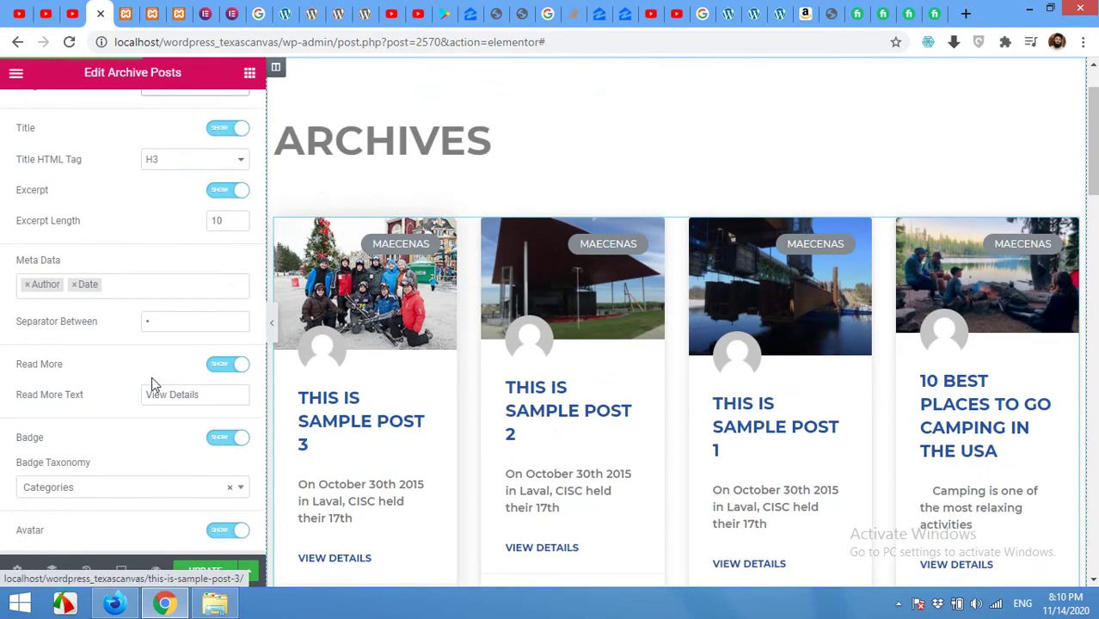
scroll(149, 424, down, 1)
scroll(149, 424, down, 1)
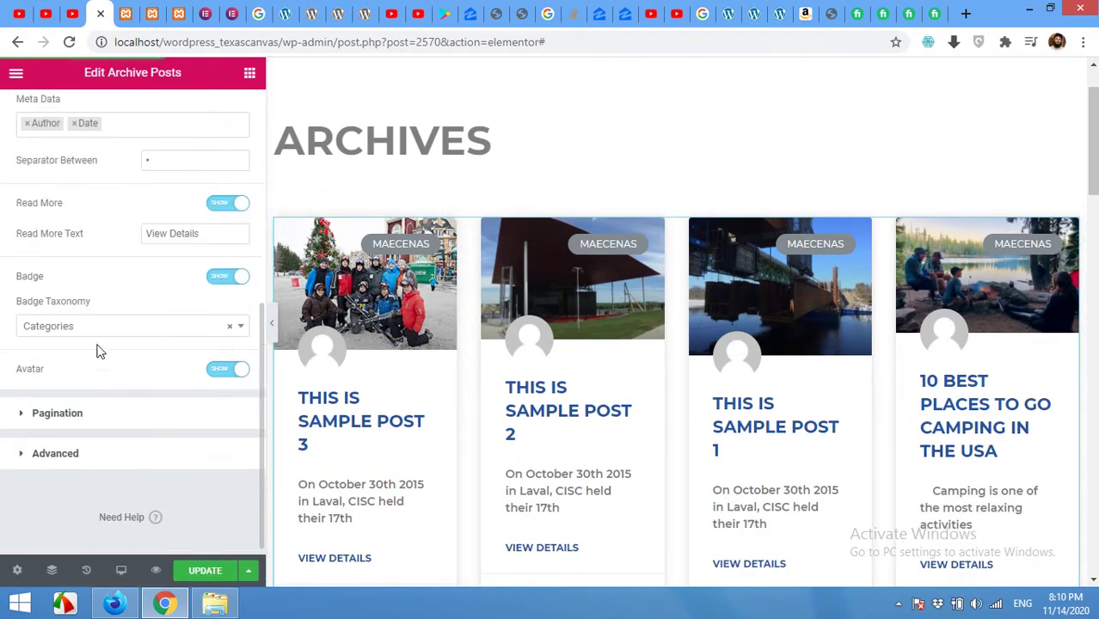
scroll(113, 437, down, 1)
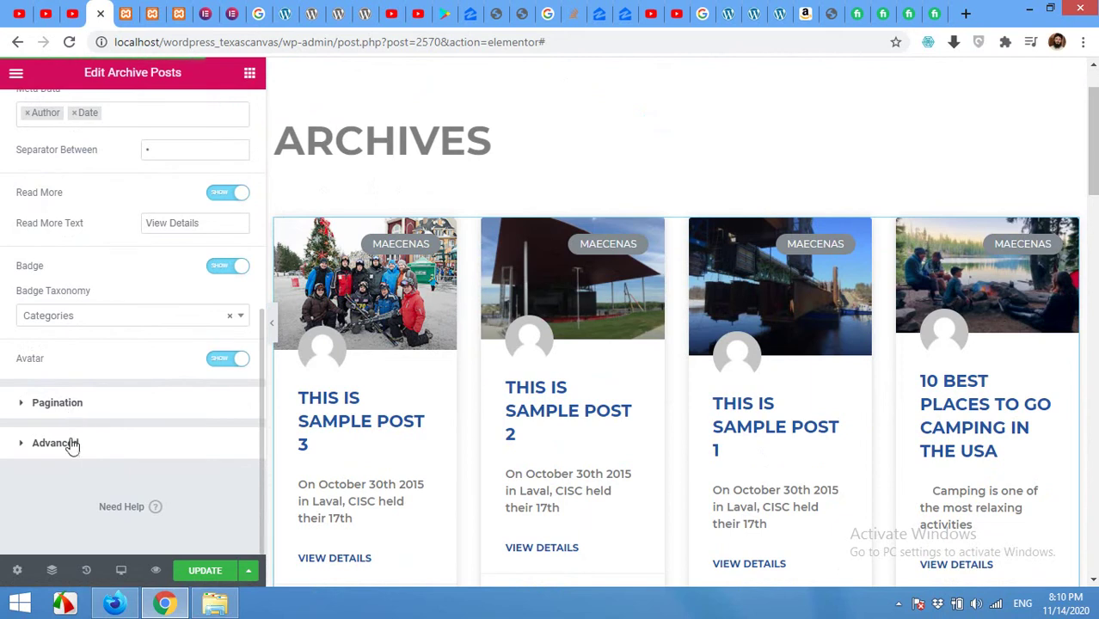
click(75, 447)
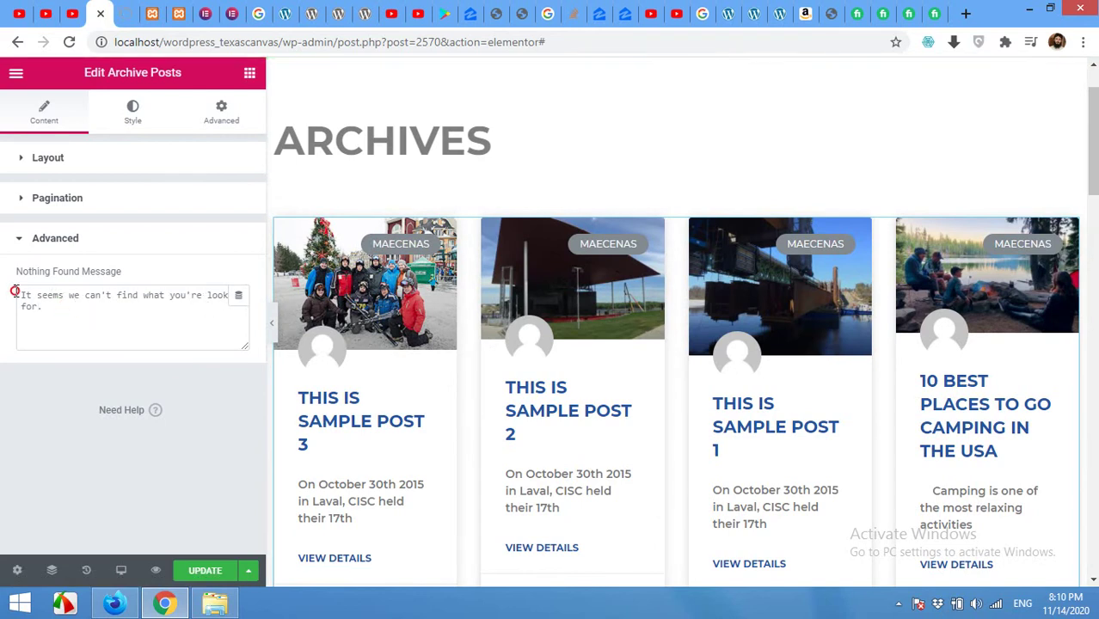
- Leave the Nothing Found Message as it is and change the Archive Posts skin to Full Content
drag(13, 290, 122, 311)
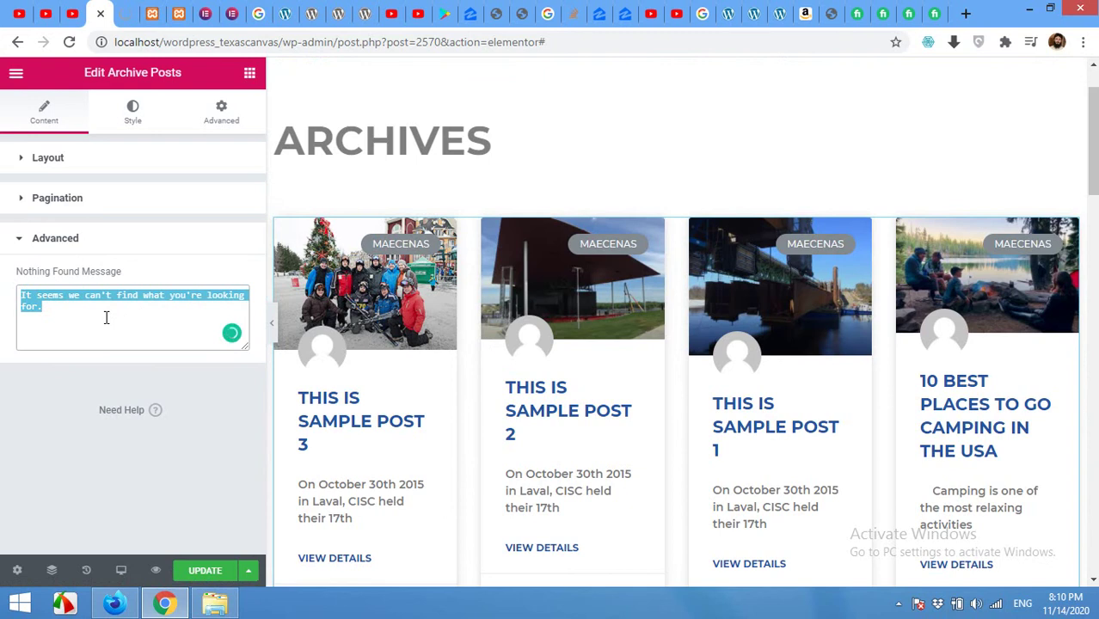
click(68, 185)
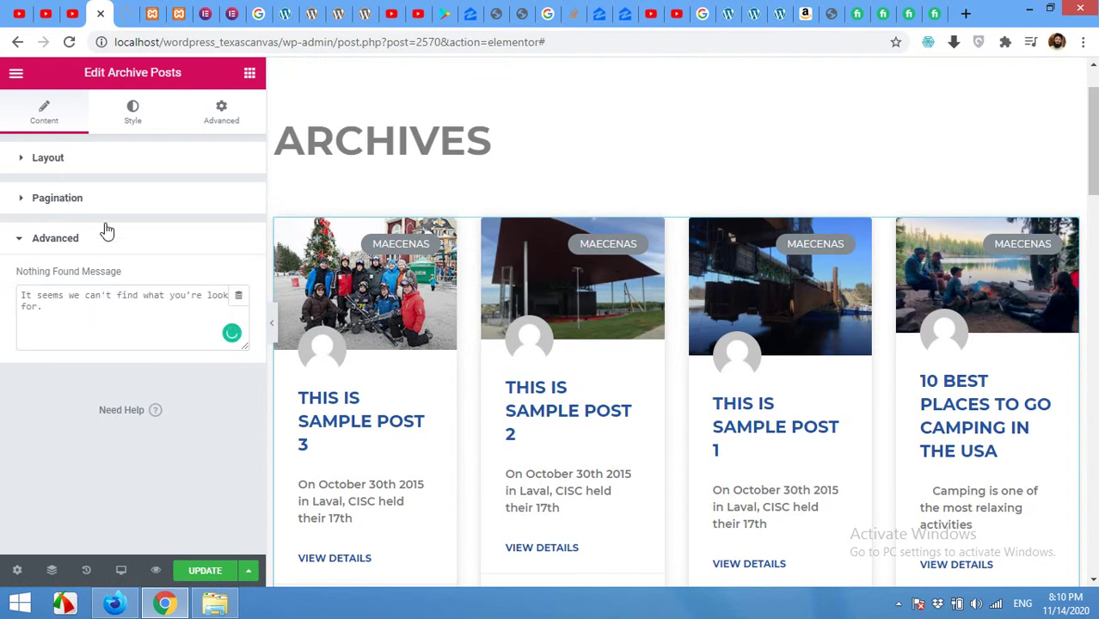
click(43, 171)
click(161, 199)
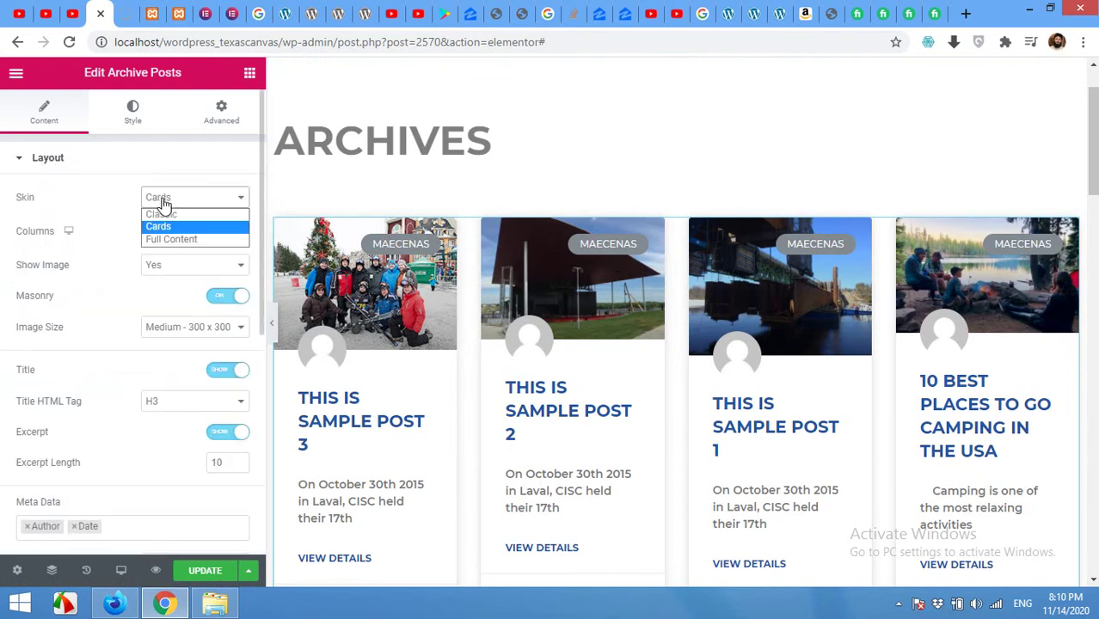
click(171, 242)
click(171, 241)
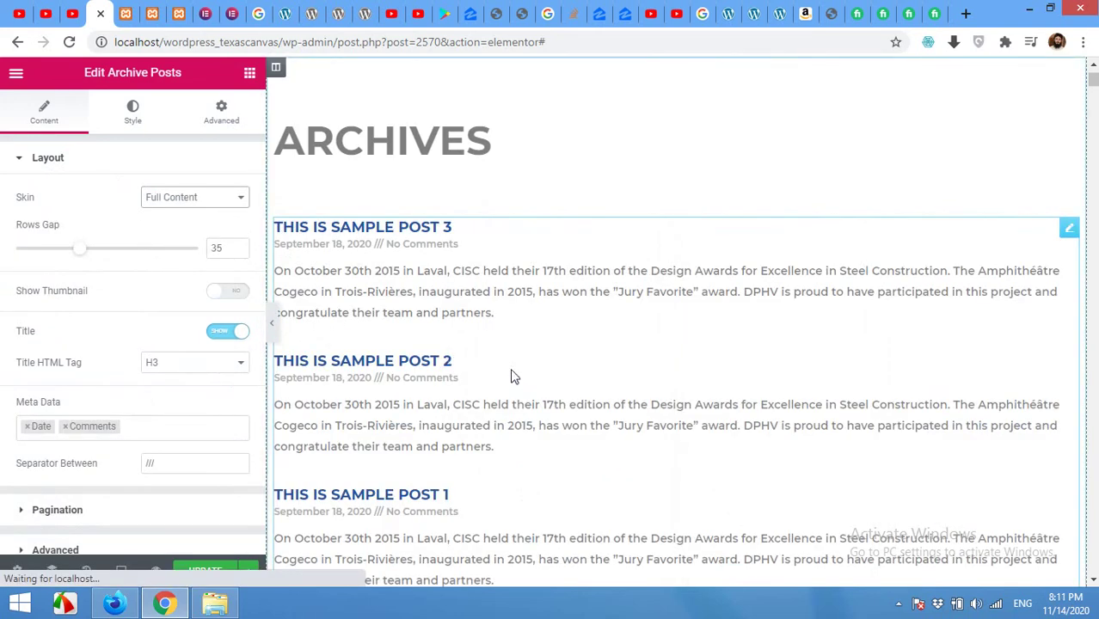
- Look through the post list in the preview to examine how the Full Content skin presents each post
scroll(473, 321, down, 5)
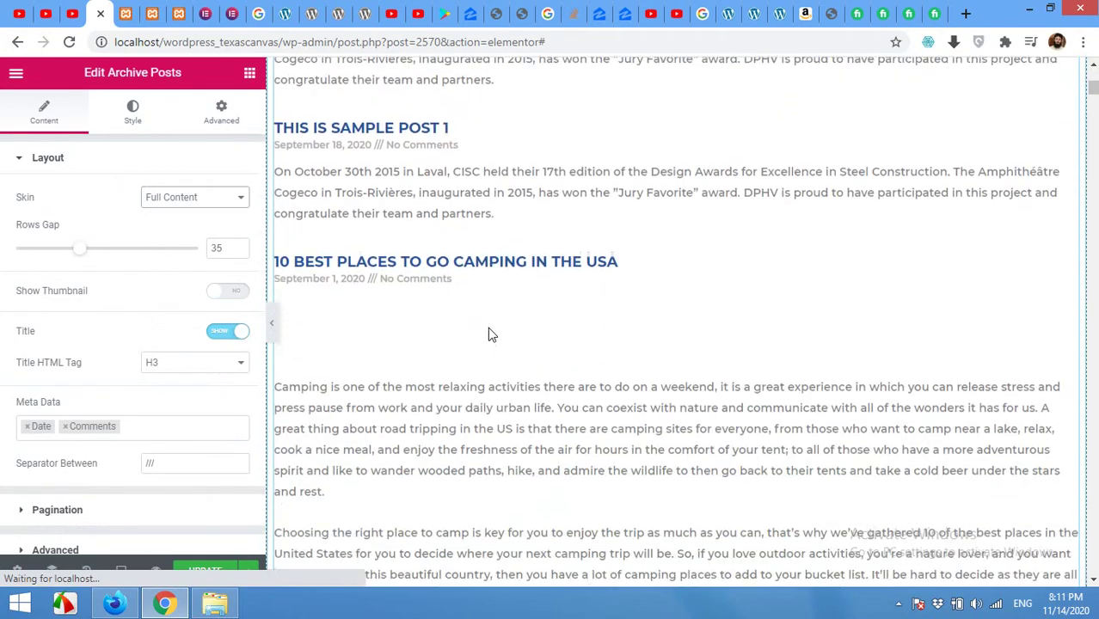
scroll(488, 329, down, 8)
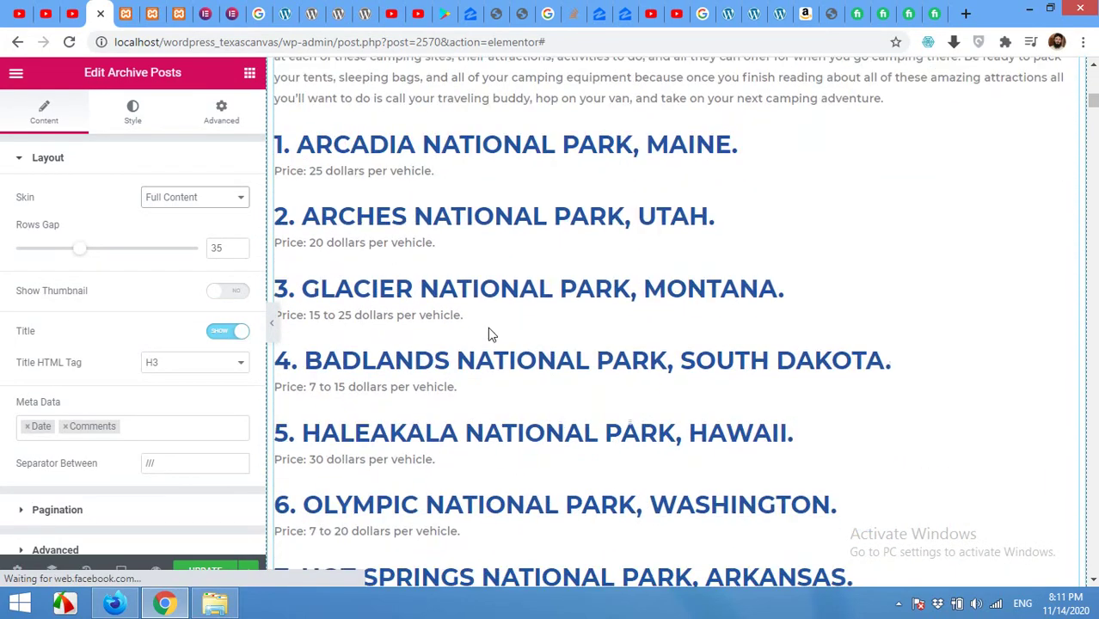
scroll(488, 327, up, 12)
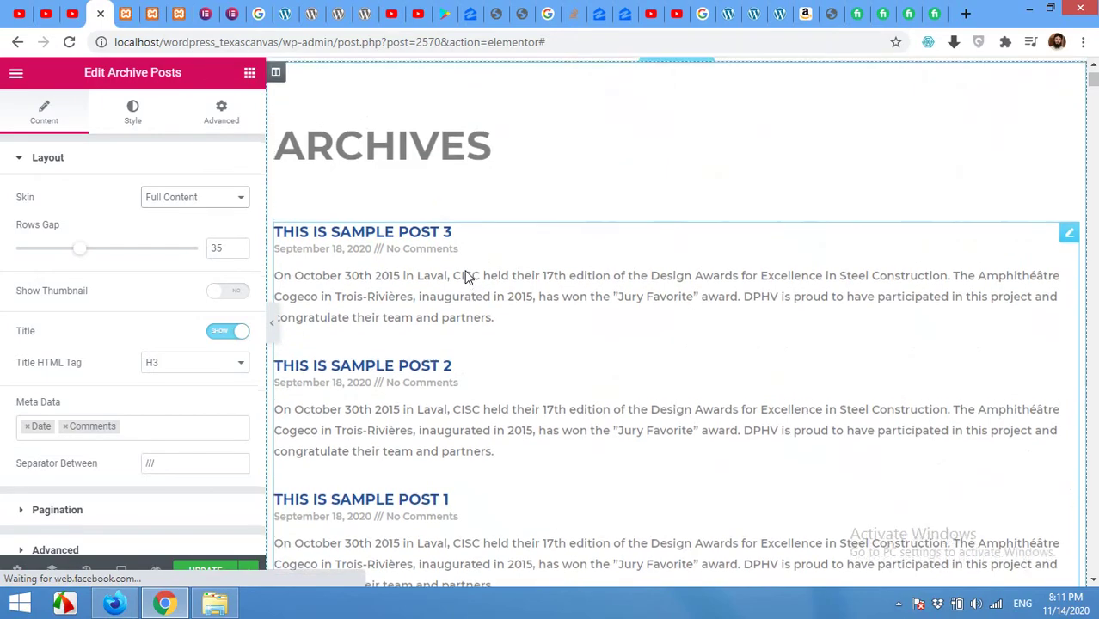
scroll(465, 276, up, 1)
scroll(387, 315, down, 2)
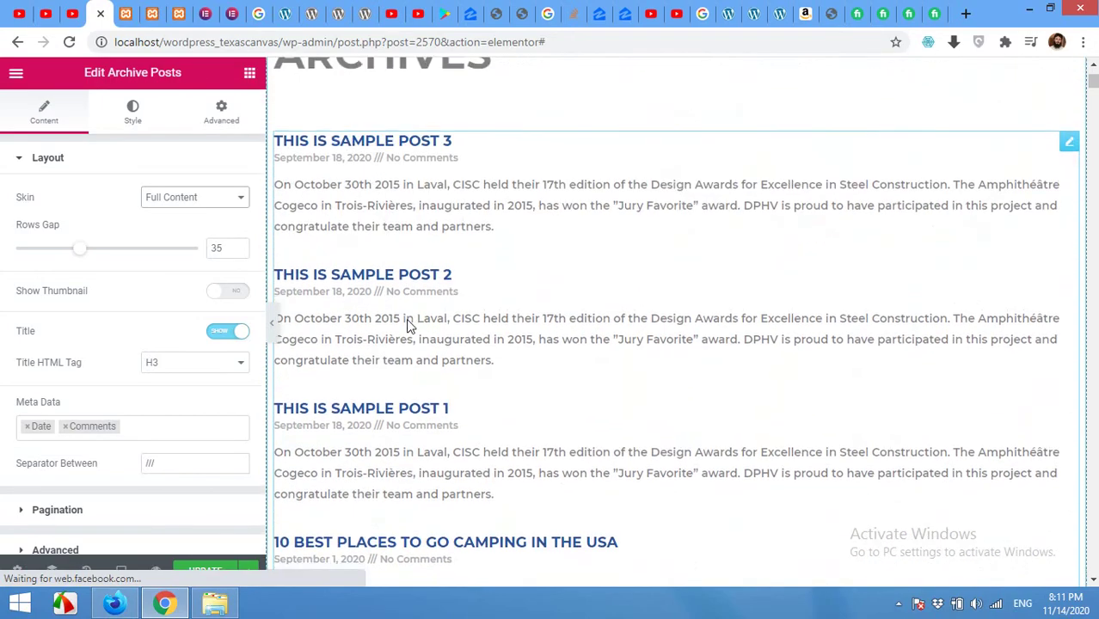
scroll(410, 325, down, 15)
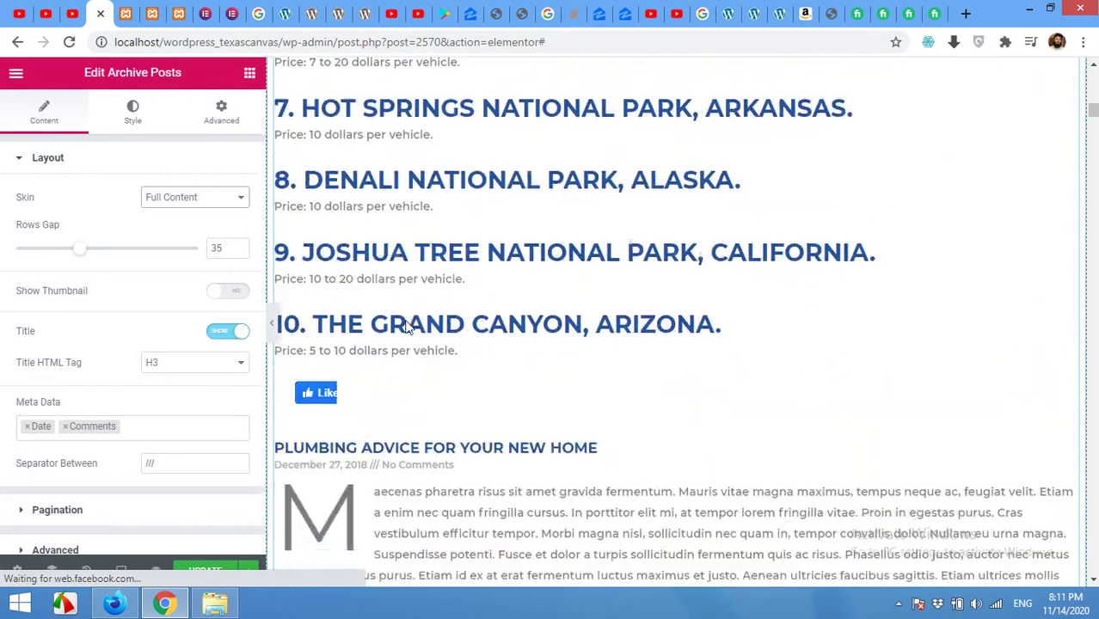
scroll(406, 325, down, 12)
scroll(408, 323, up, 18)
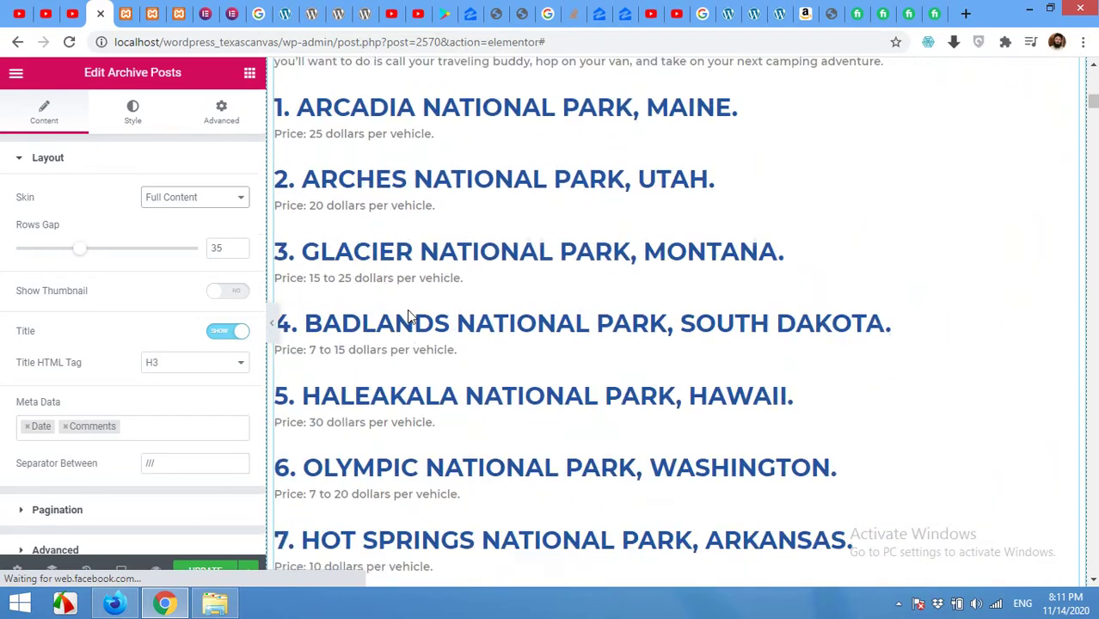
scroll(407, 309, up, 1)
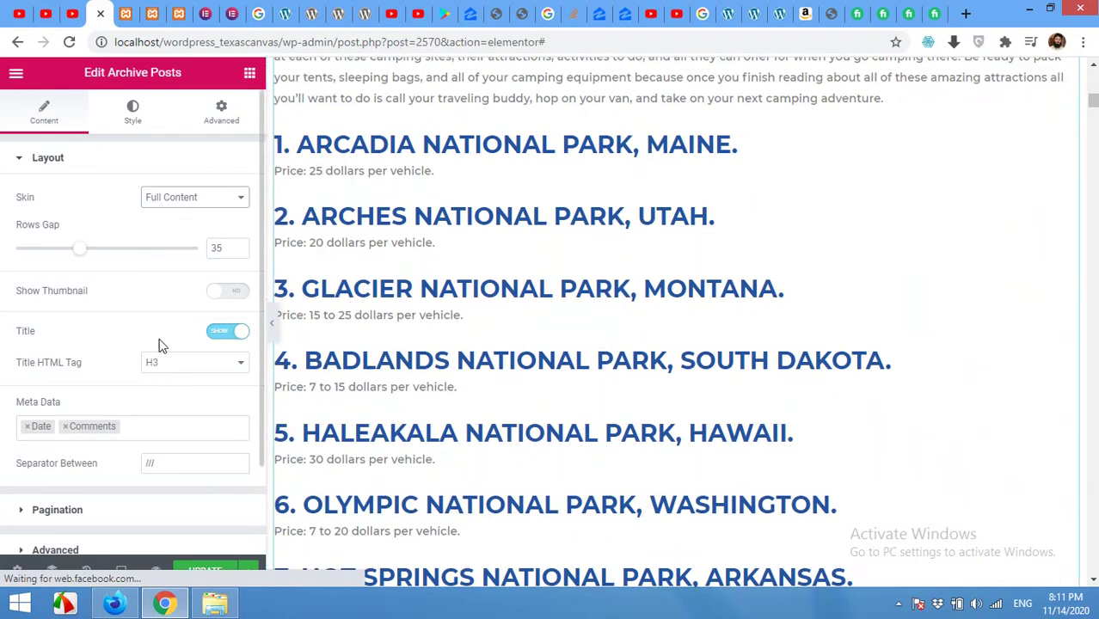
- Set the Rows Gap between the archive posts to 46
scroll(179, 344, down, 2)
scroll(103, 223, up, 2)
drag(74, 250, 101, 249)
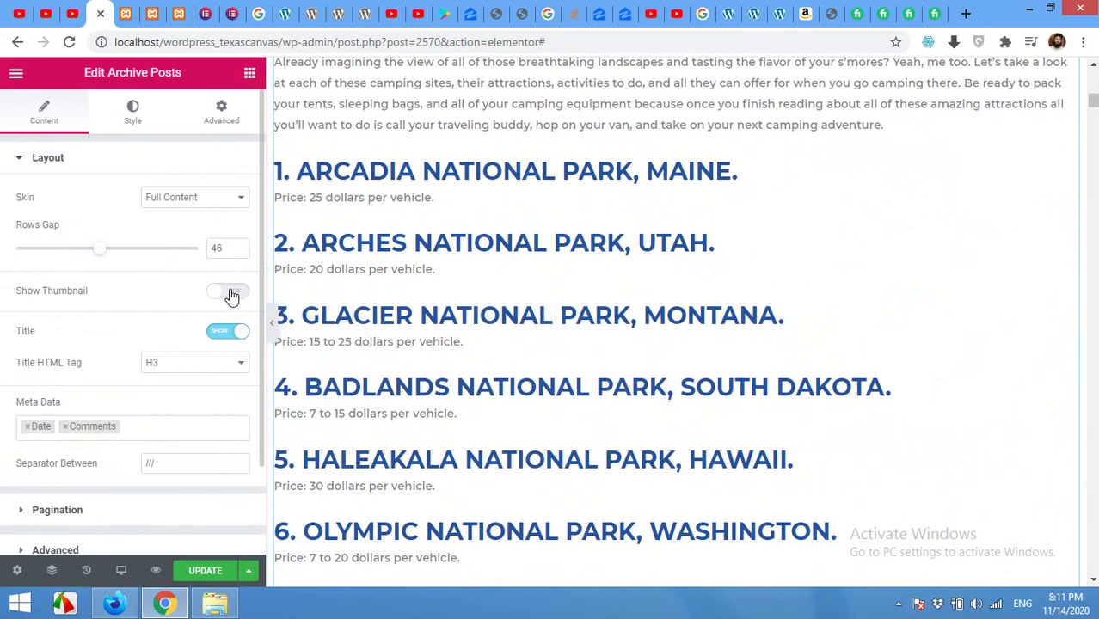
- Turn on Show Thumbnail for the archive posts and check the images in the preview
click(231, 294)
scroll(452, 361, up, 4)
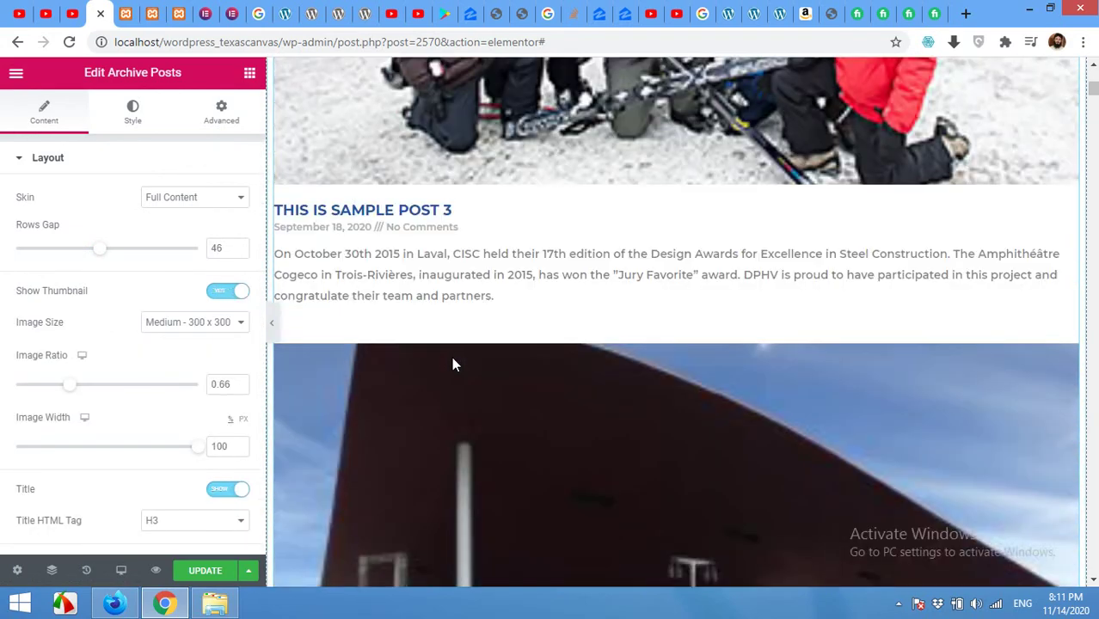
scroll(452, 361, down, 15)
scroll(452, 366, down, 8)
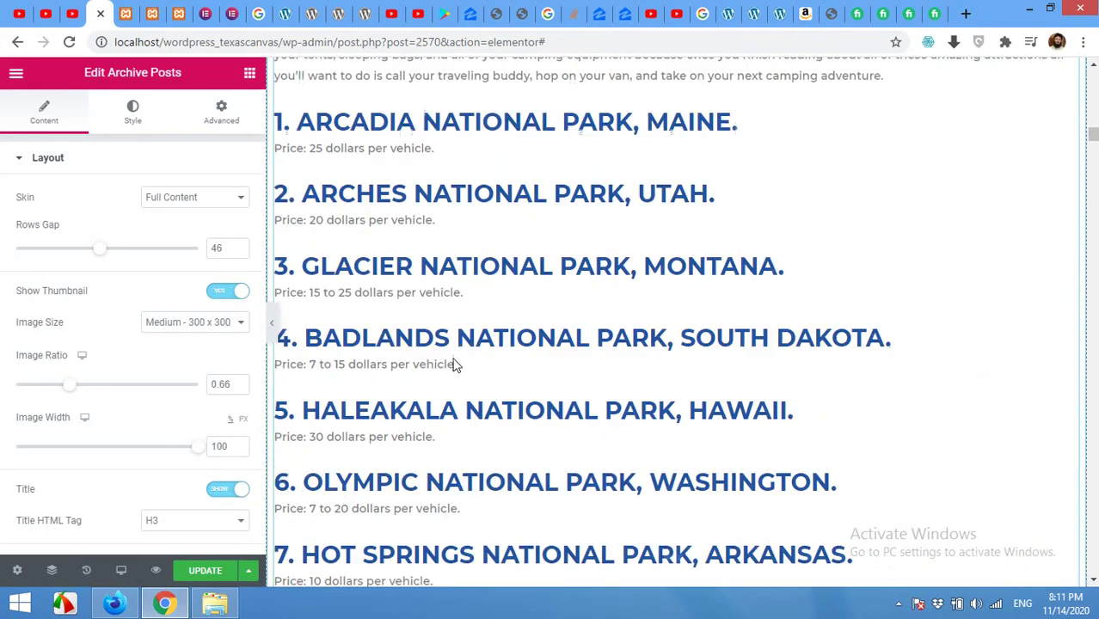
scroll(427, 357, up, 12)
scroll(386, 376, up, 5)
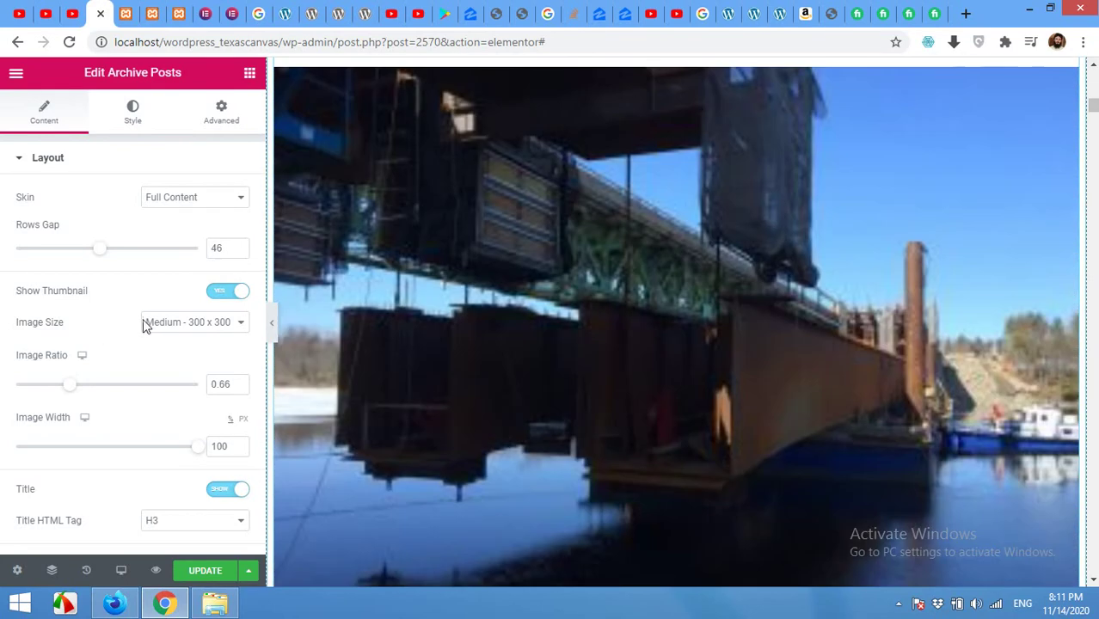
- Set the thumbnail image size to Large - 1024 x 1024 and update the template
click(179, 327)
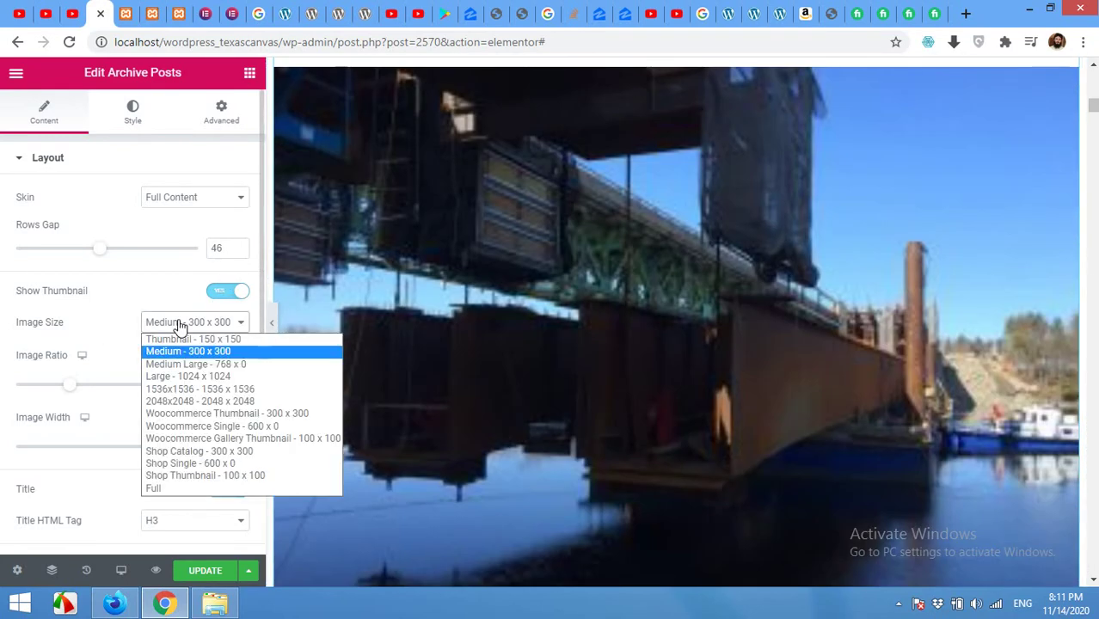
click(179, 377)
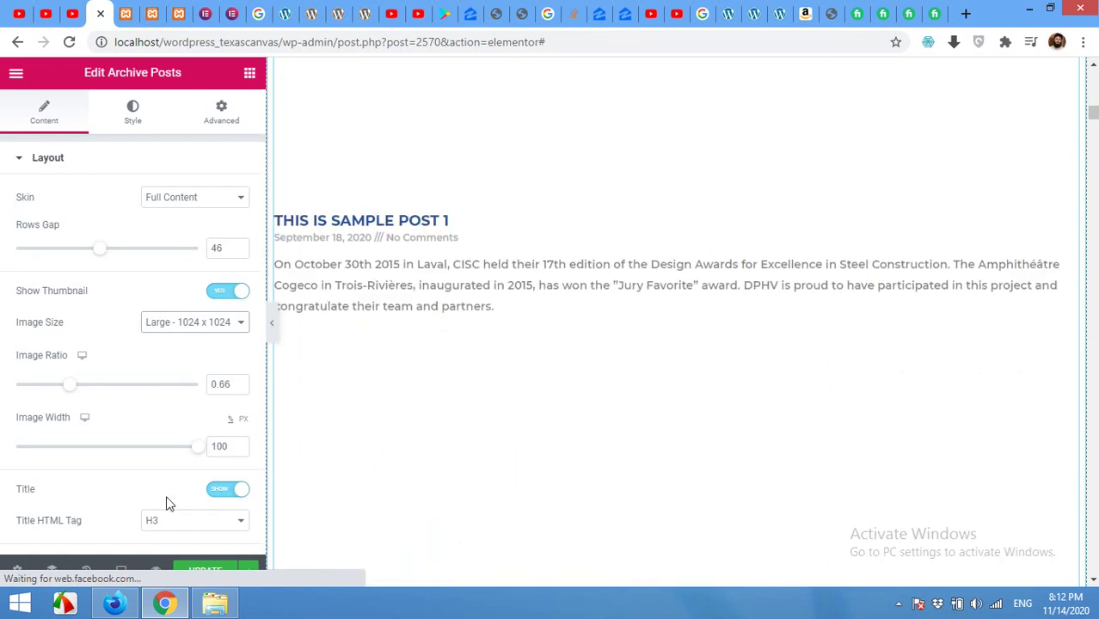
click(197, 571)
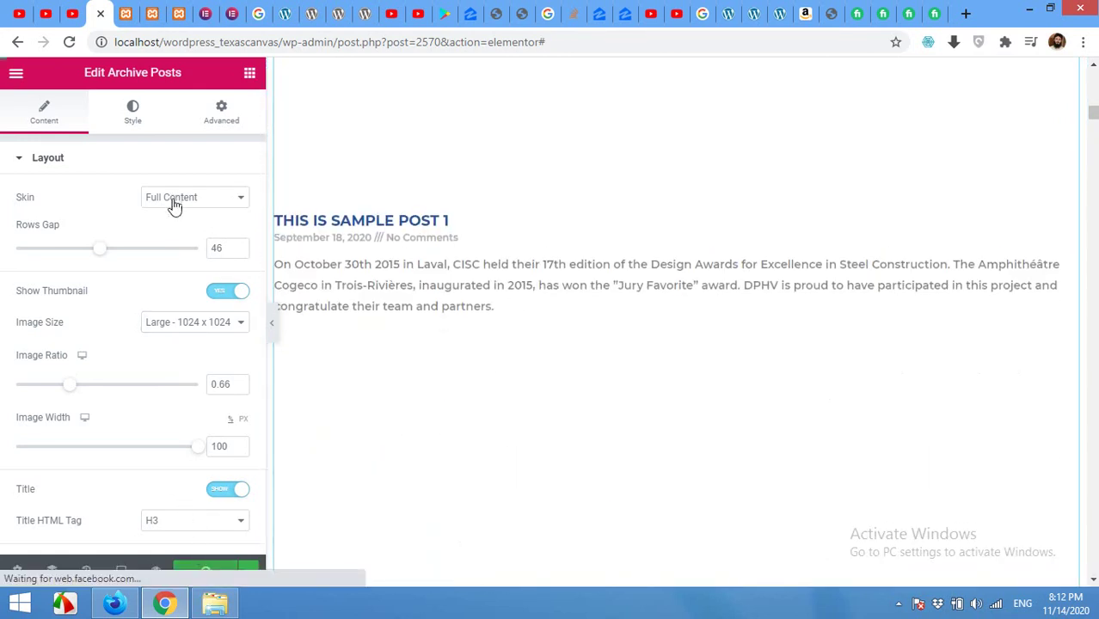
- Reload the live Maecenas category page and review the posts in the Full Content layout
click(127, 10)
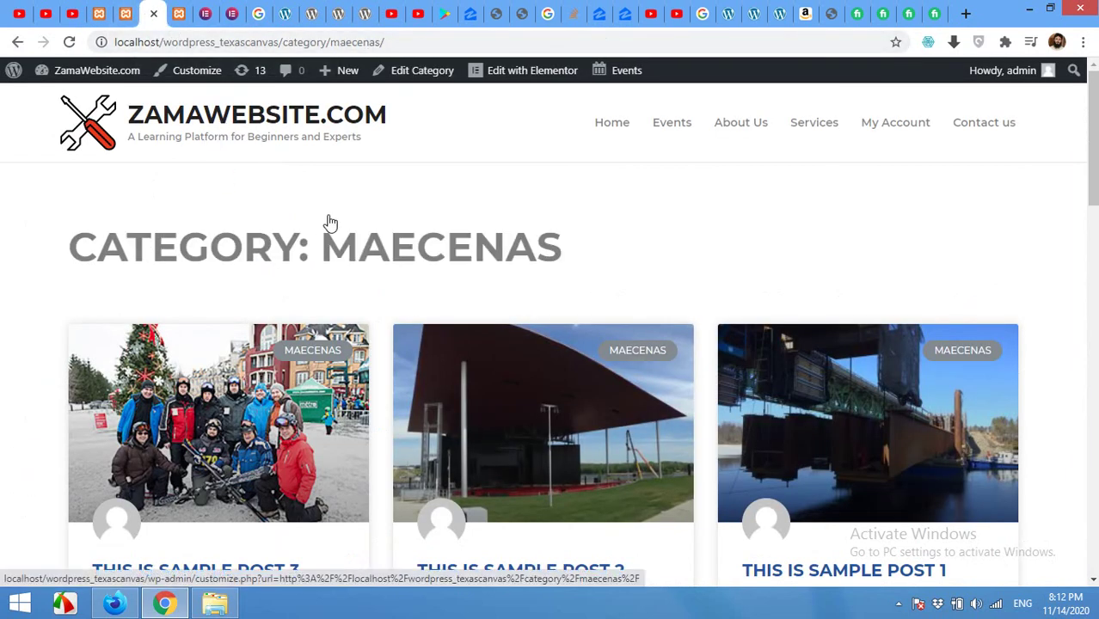
key(F5)
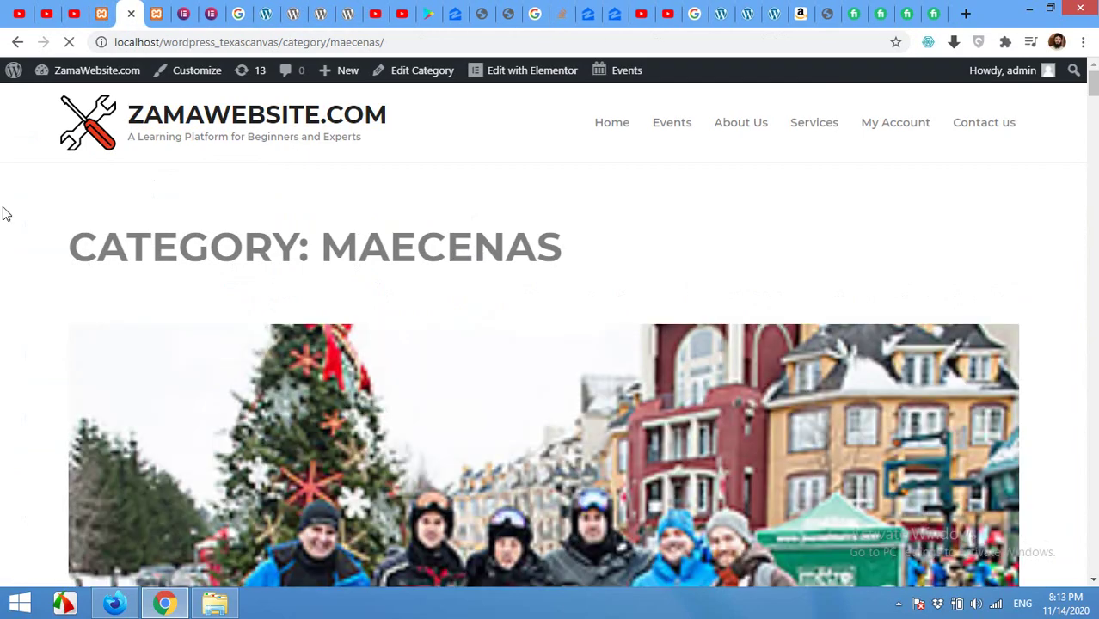
scroll(74, 286, down, 9)
scroll(295, 314, down, 15)
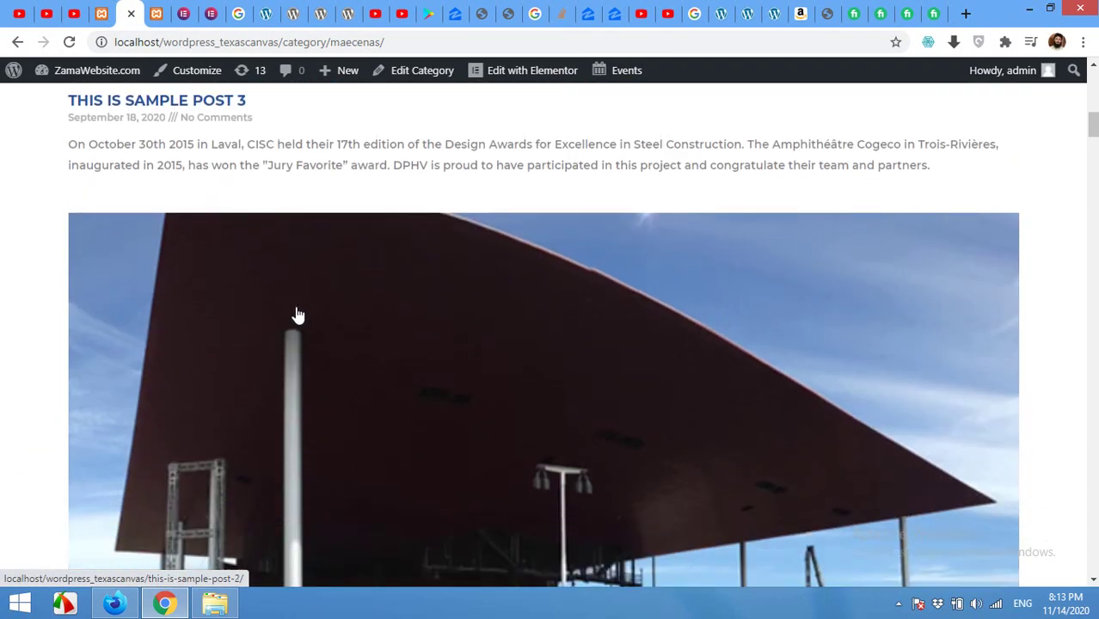
scroll(375, 321, down, 9)
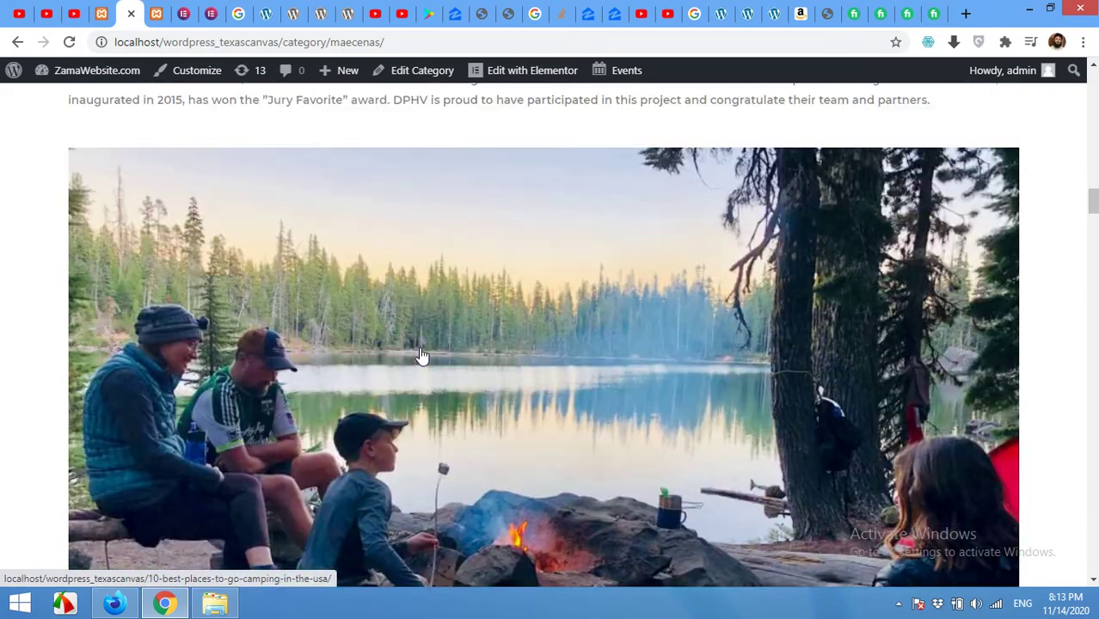
scroll(363, 369, up, 3)
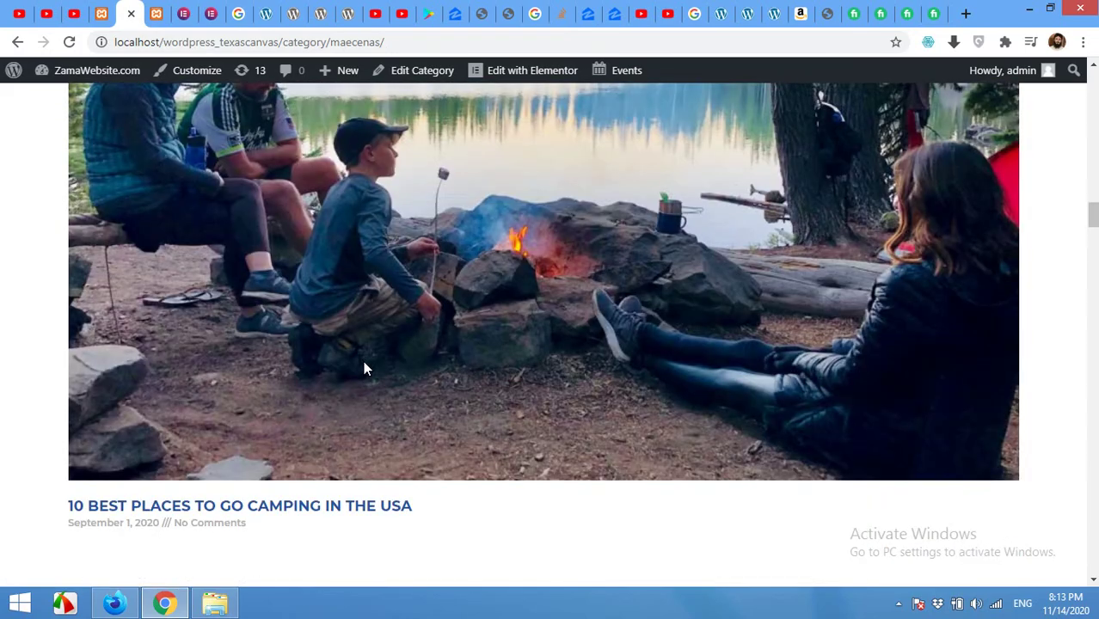
scroll(363, 369, up, 20)
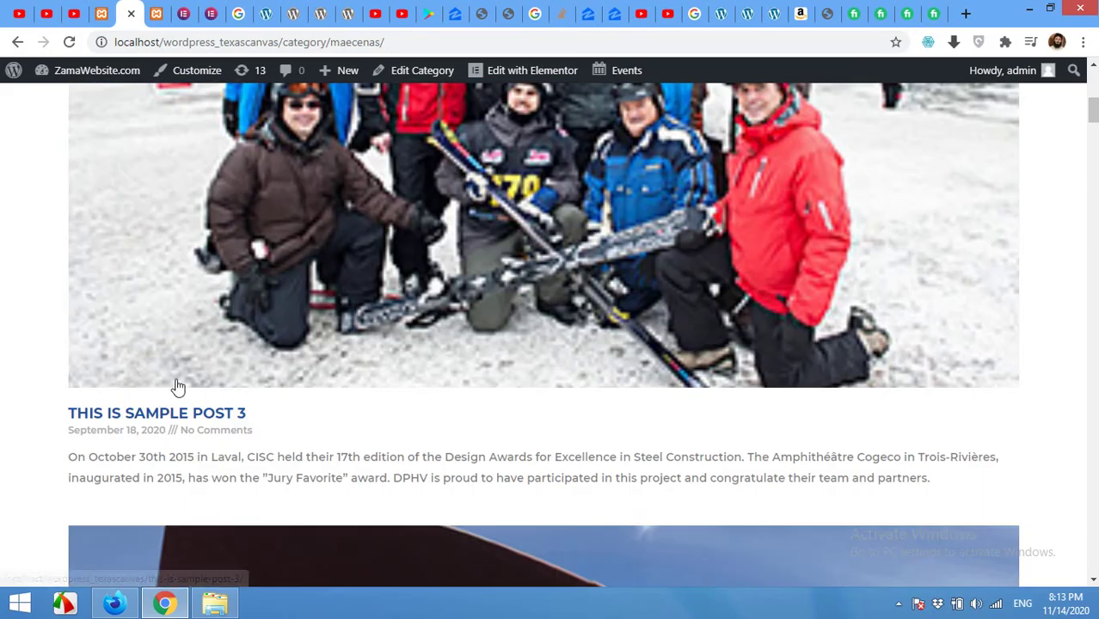
scroll(109, 398, up, 15)
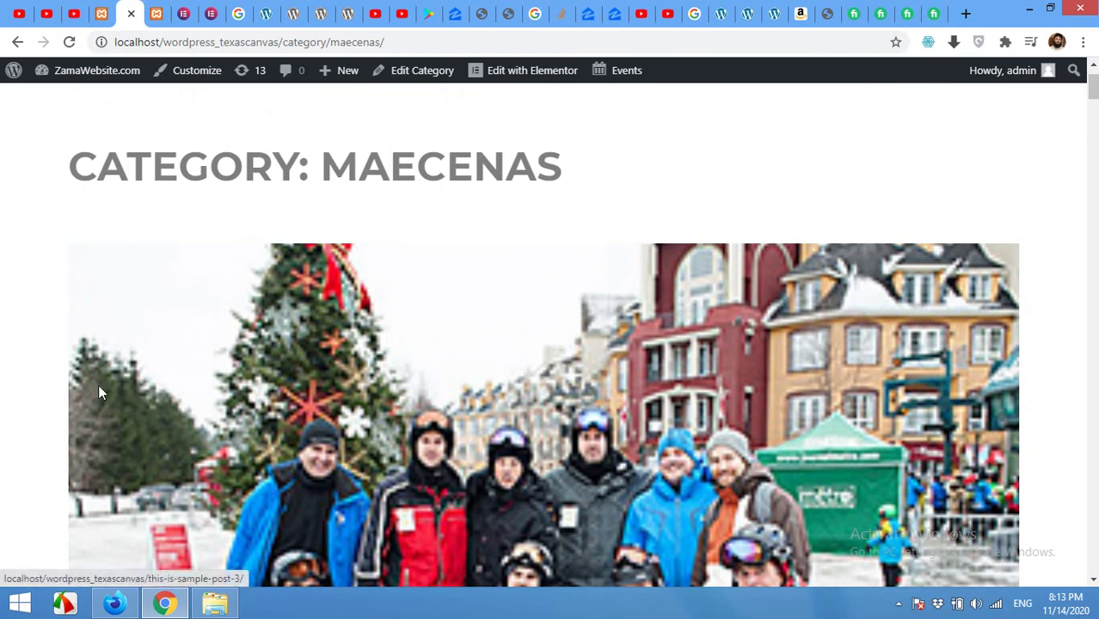